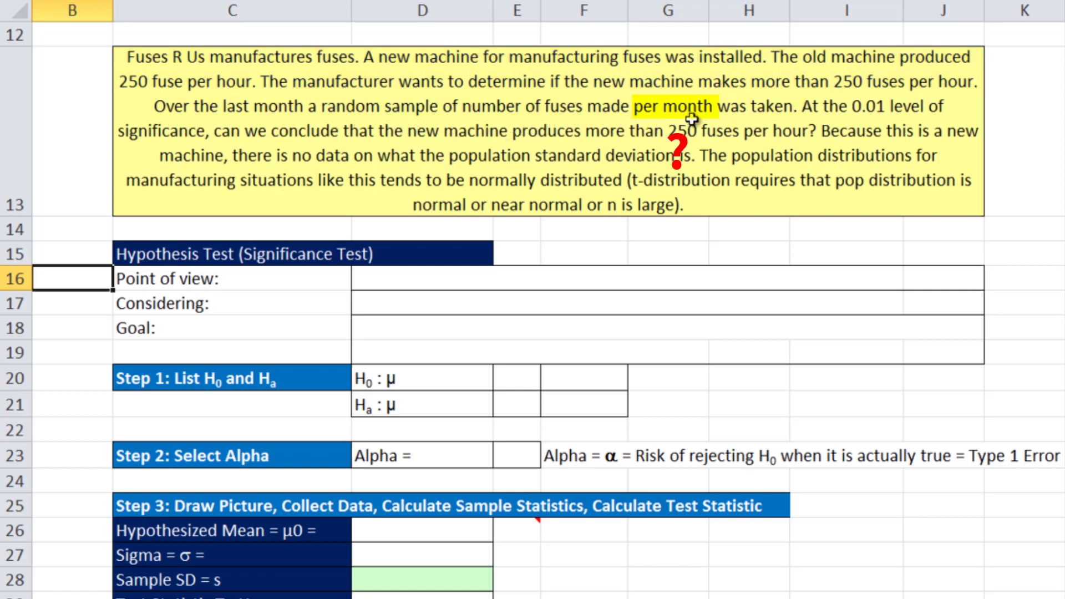
Correct "per month" to "per hour" in the fuse sample sentence of the problem statement in C13.
double_click(154, 113)
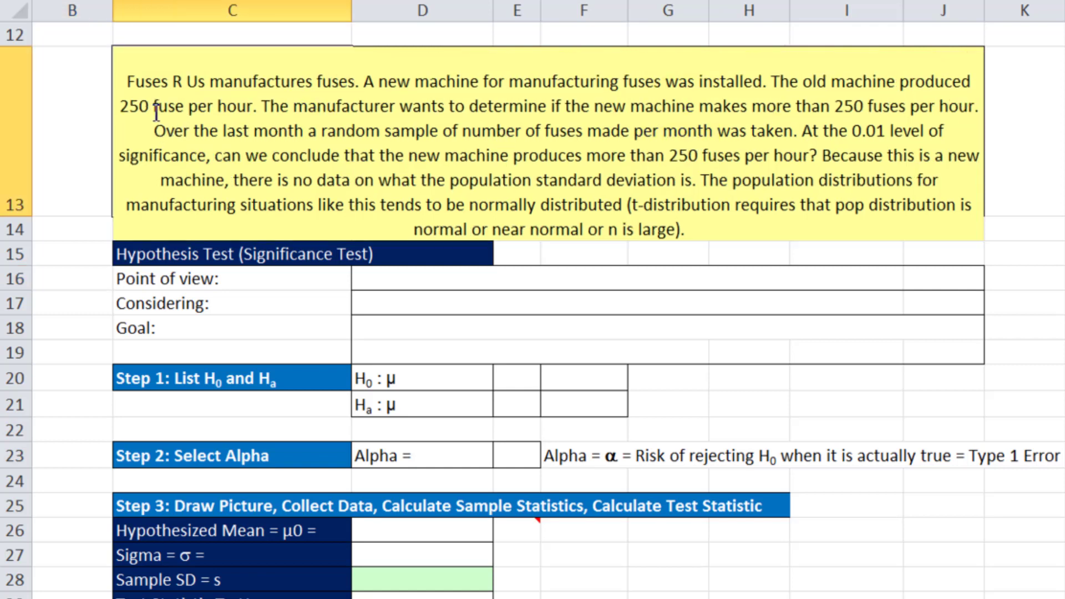
double_click(661, 131)
text(hour)
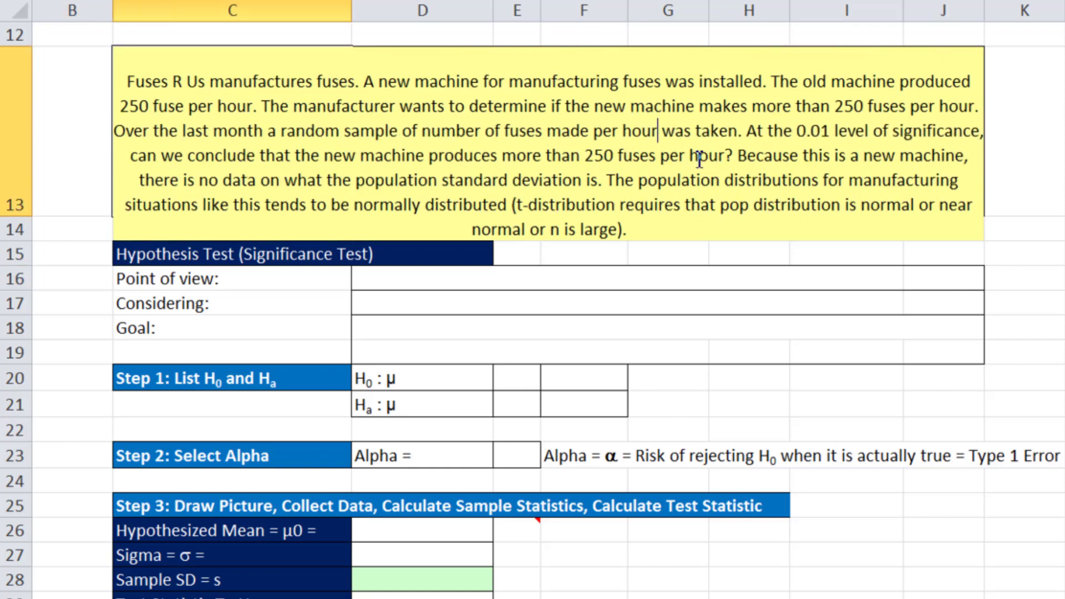
key(Return)
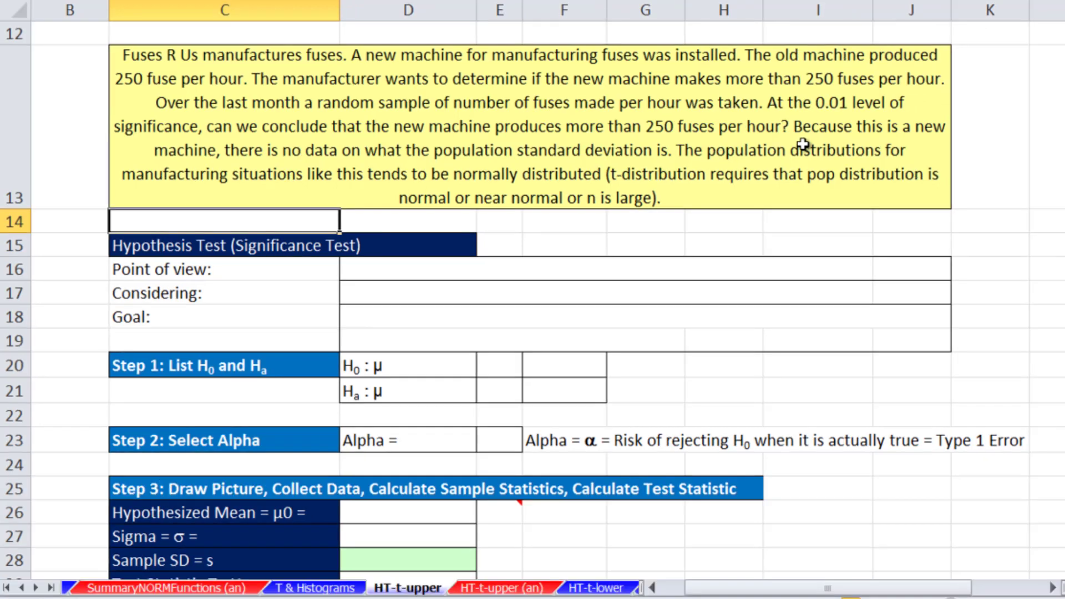
Review the T & Histograms sheet's conditions for using the t distribution and its notes on sample histograms.
click(312, 589)
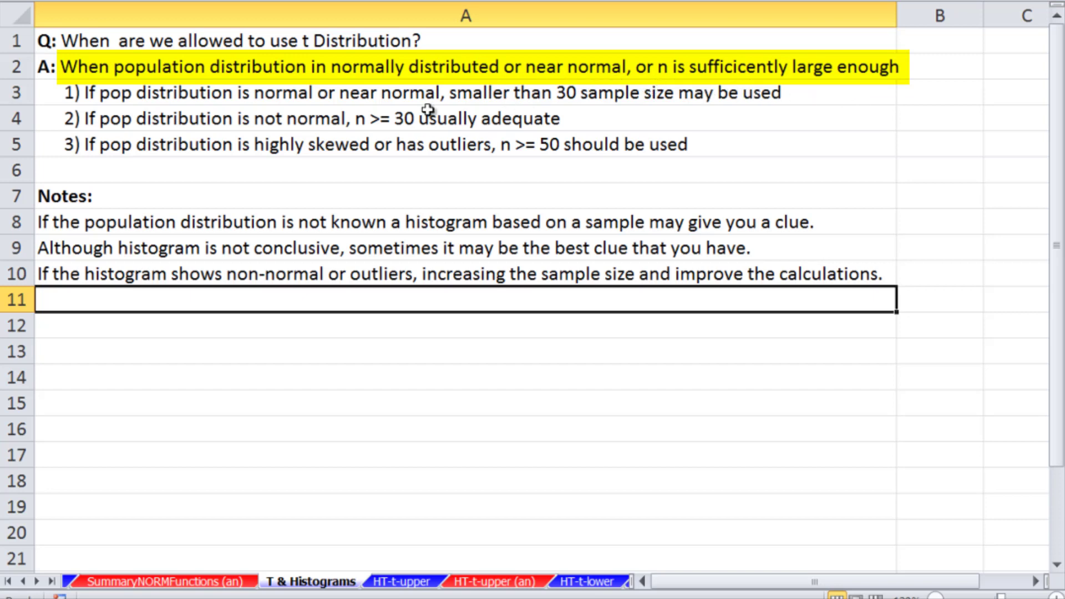
click(330, 94)
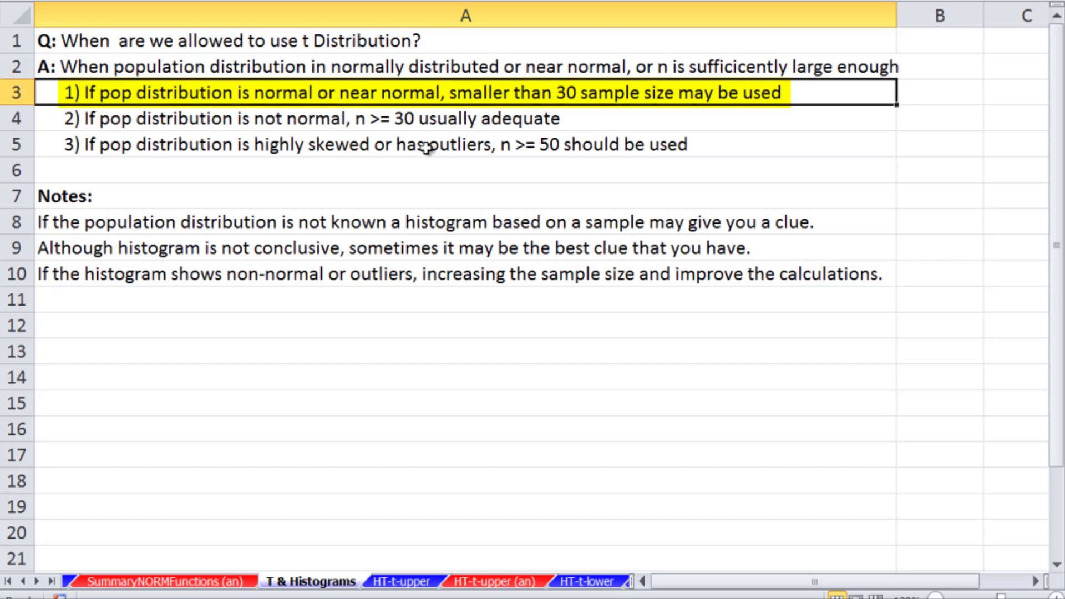
click(532, 118)
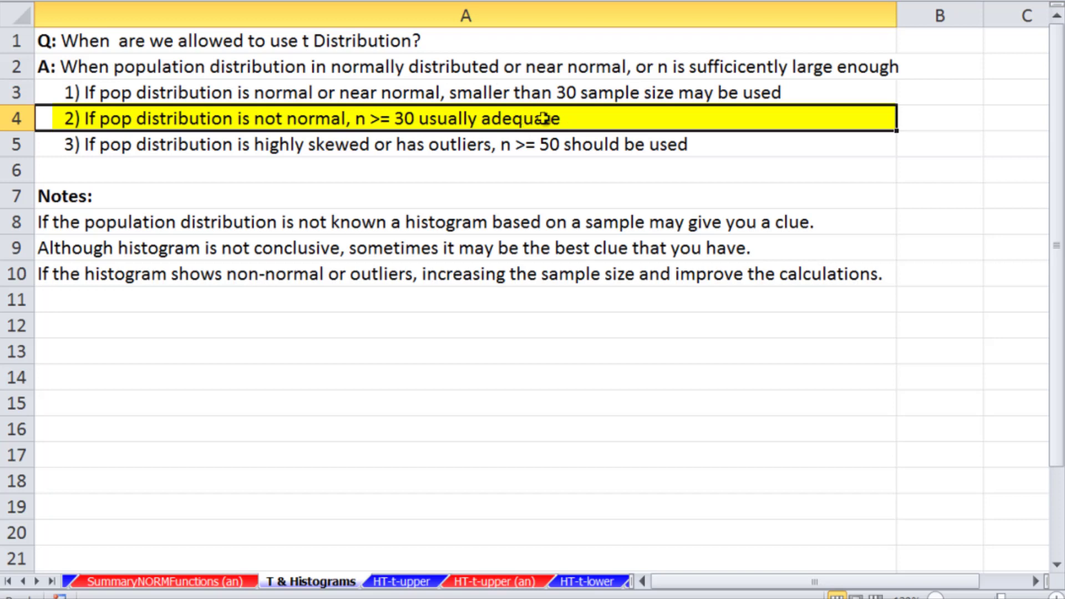
click(377, 145)
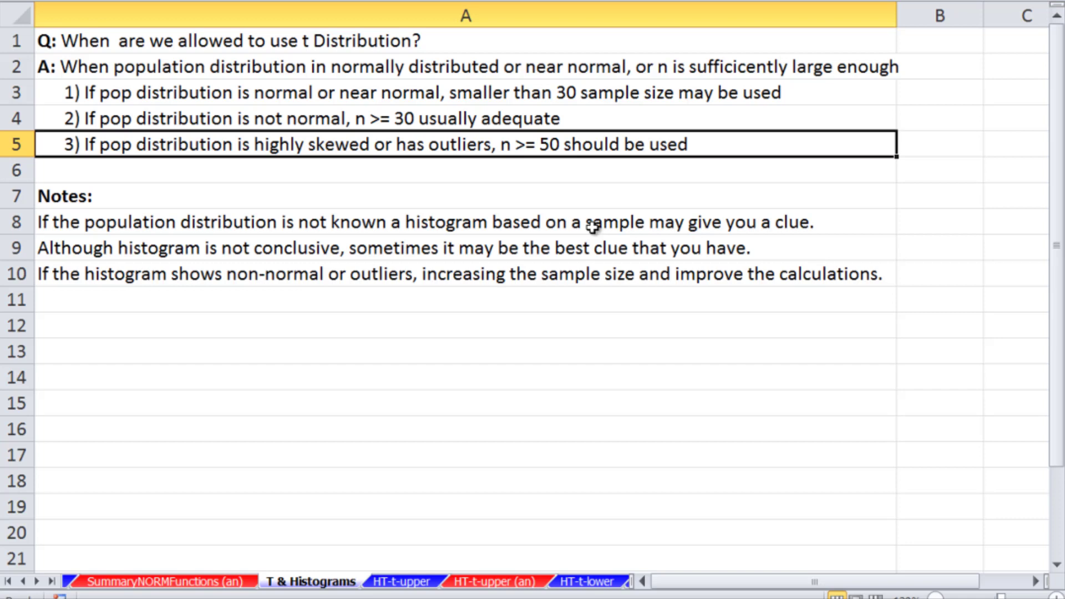
drag(582, 96, 584, 145)
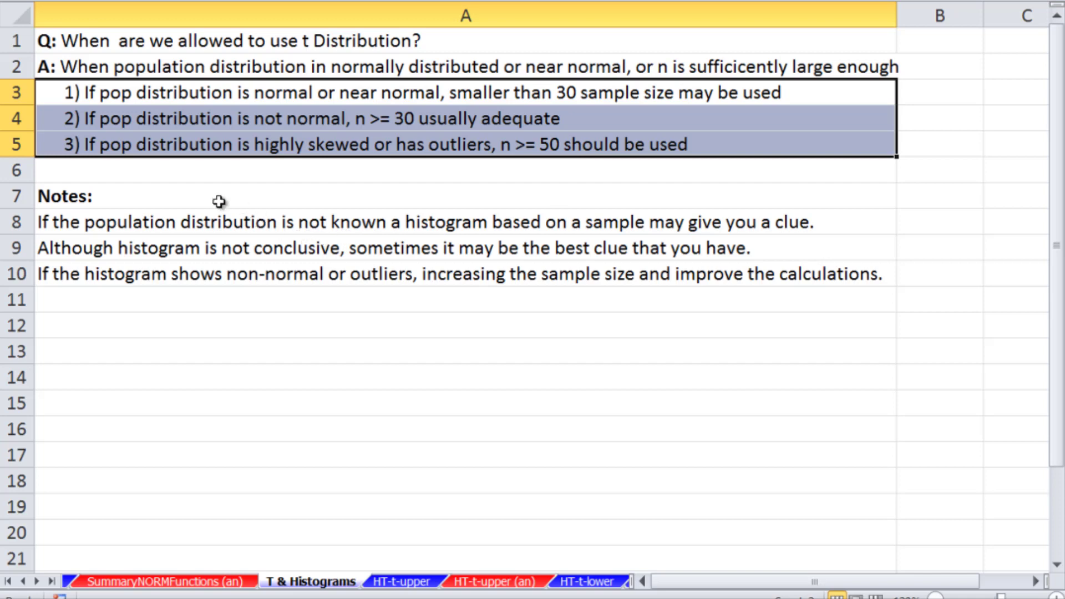
drag(216, 201, 214, 266)
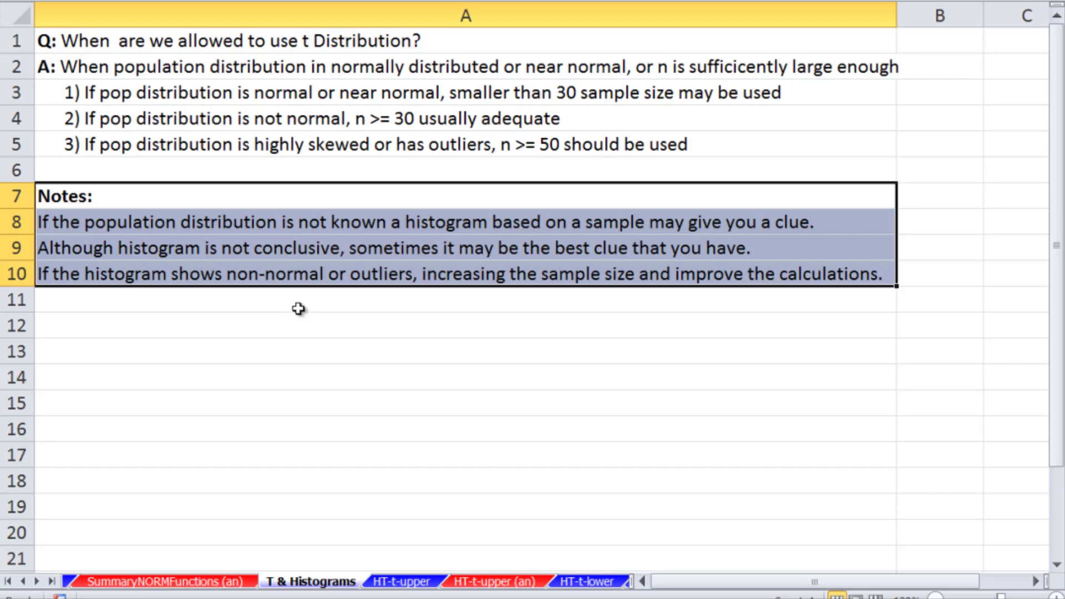
Examine the HT-t-upper sheet's hypothesis test layout, the "# fuses made" sample data and its frequency chart.
click(401, 581)
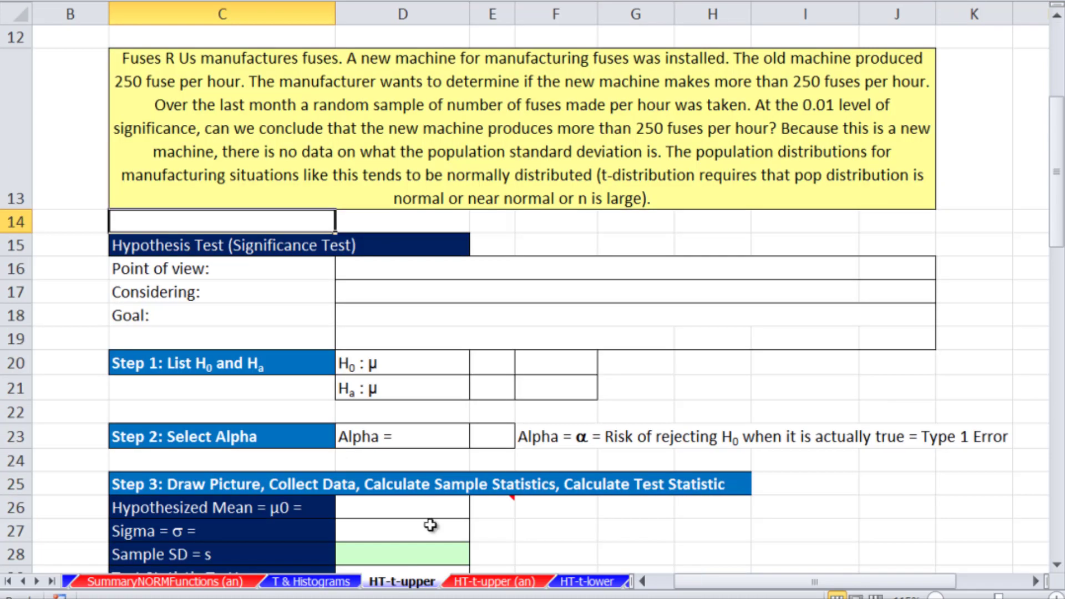
click(668, 366)
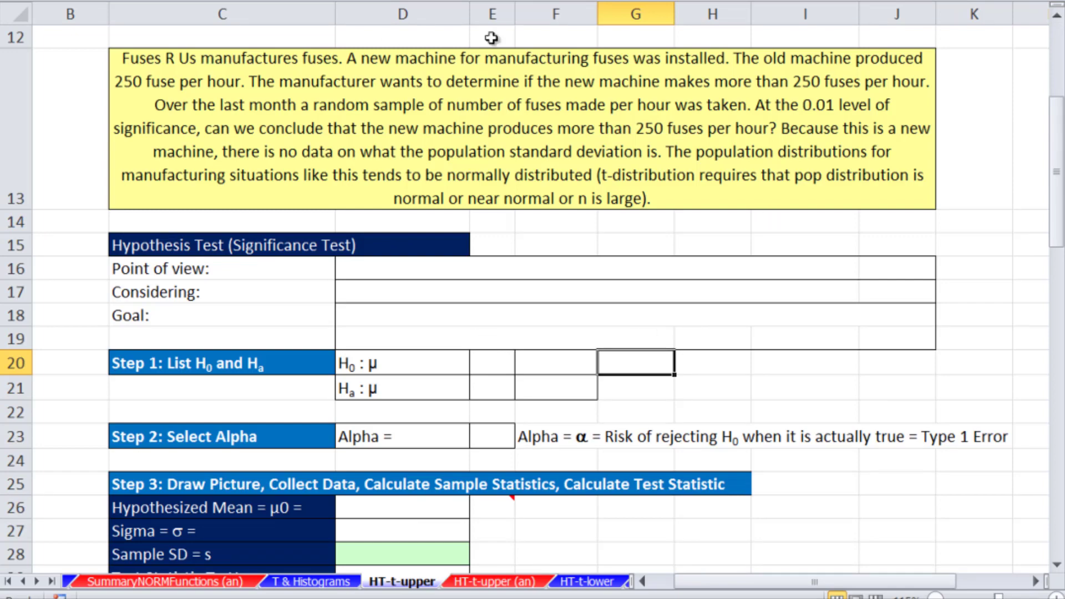
scroll(309, 159, down, 8)
scroll(305, 258, up, 5)
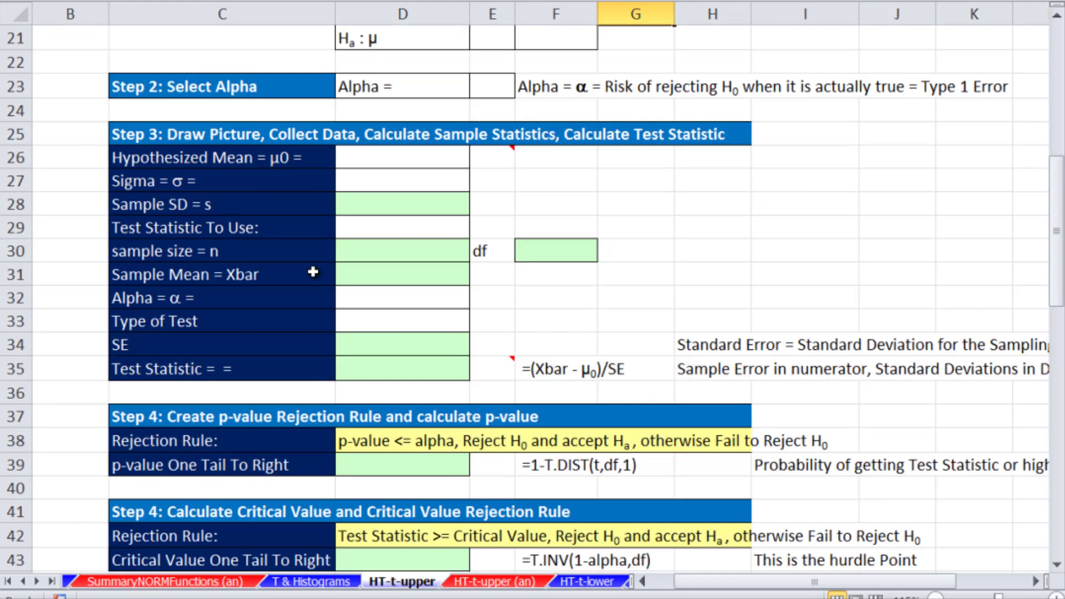
scroll(313, 271, up, 1)
drag(693, 582, 671, 583)
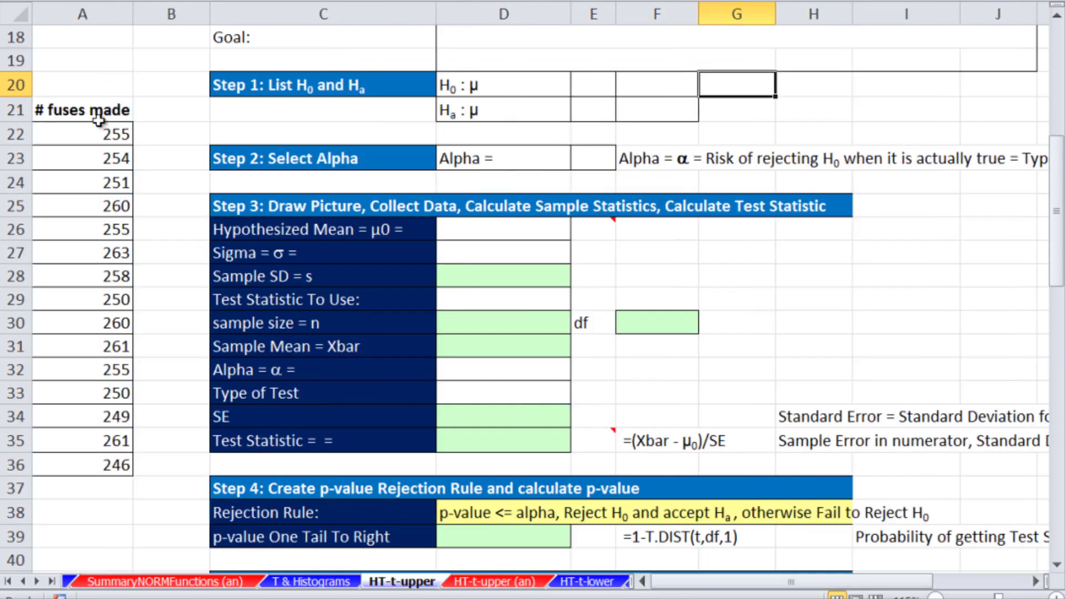
scroll(209, 364, down, 14)
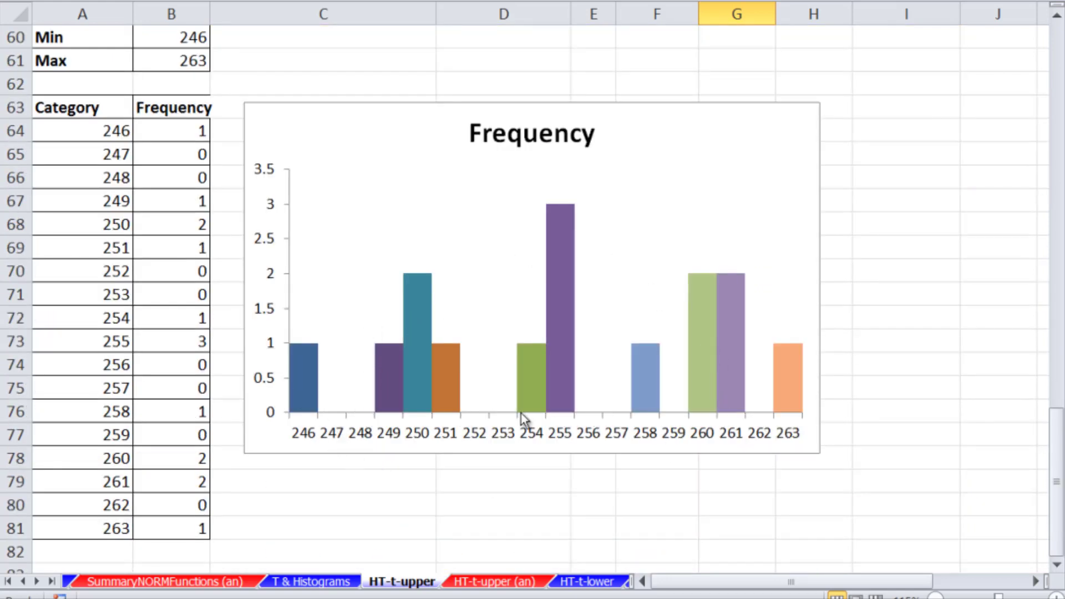
scroll(528, 408, up, 18)
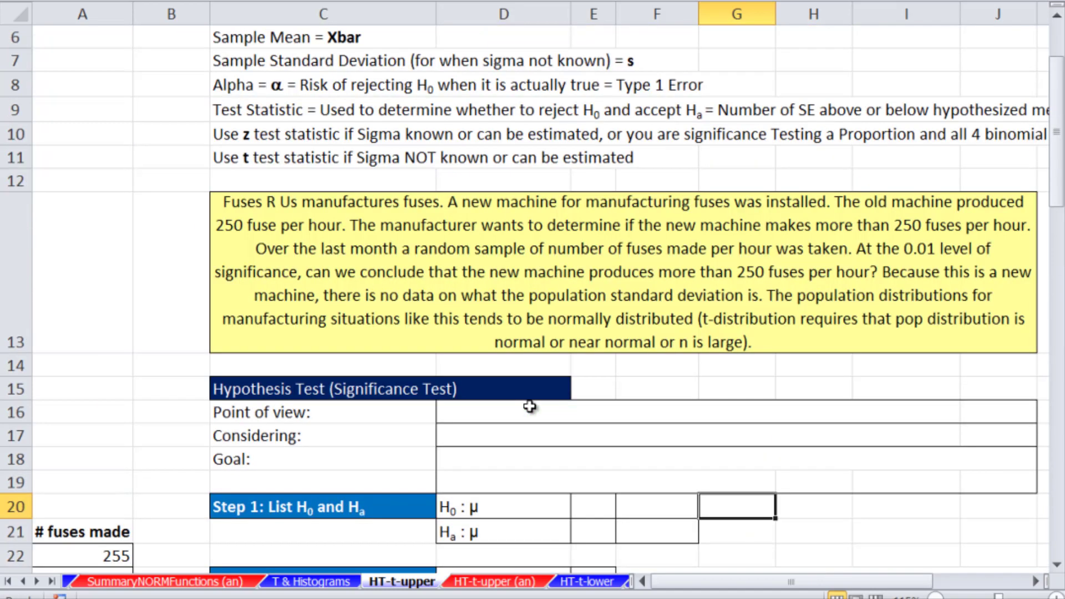
click(1056, 565)
click(1056, 564)
click(1056, 565)
click(1056, 565)
click(1056, 564)
click(1056, 564)
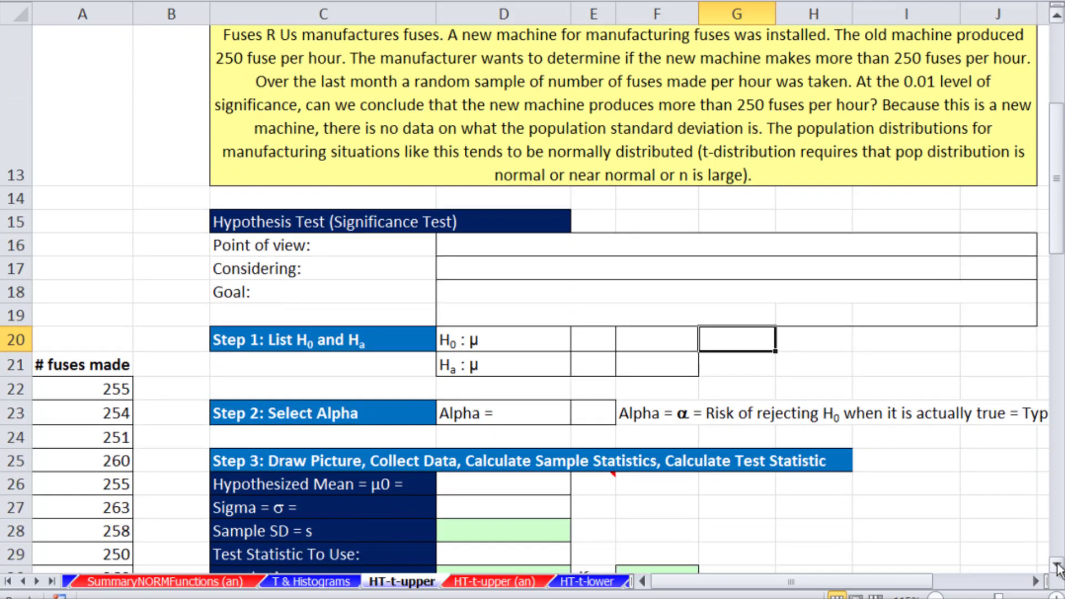
click(1035, 581)
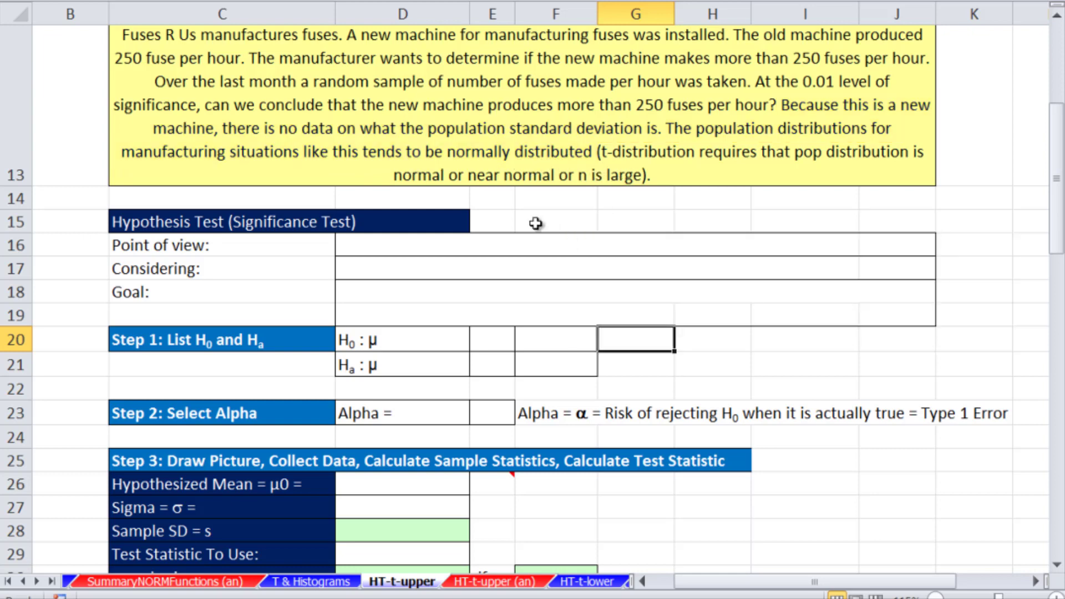
Enter a period in each of B16:B19 to display the Point of view, Considering and Goal texts.
click(501, 221)
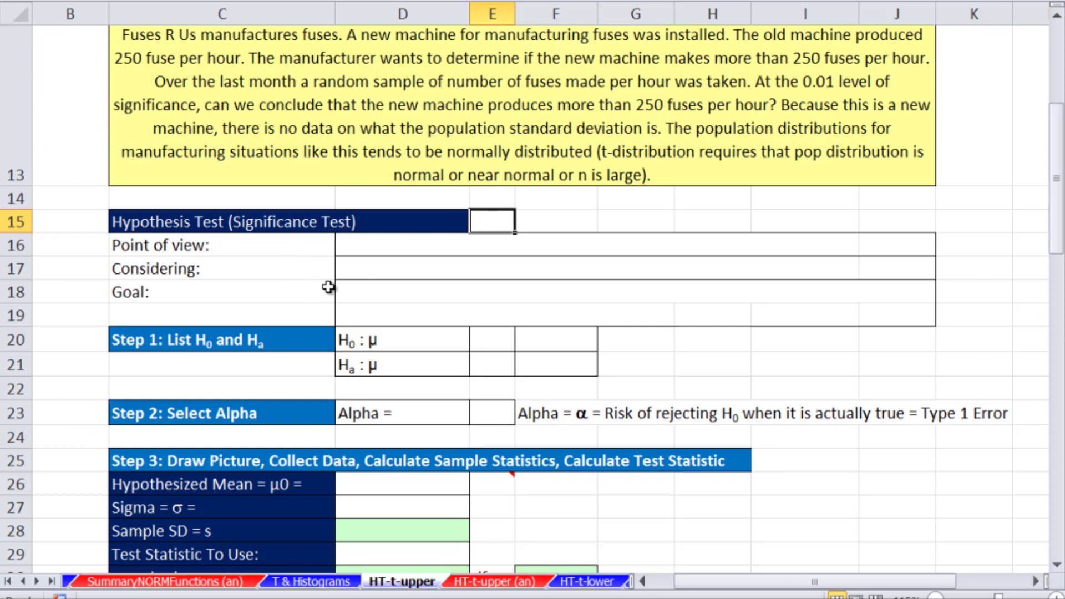
click(83, 242)
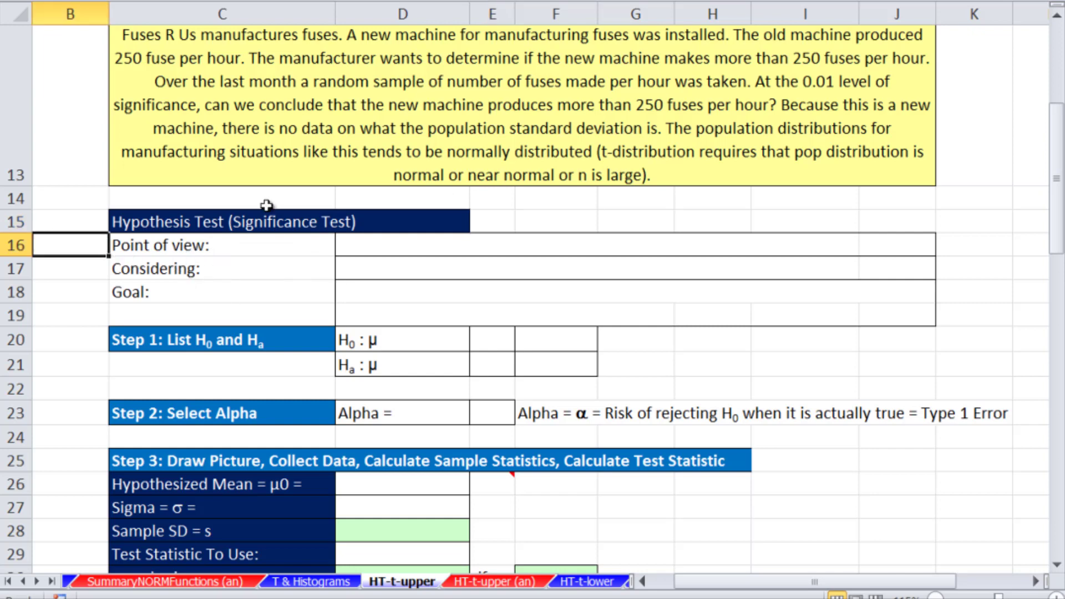
text(.)
key(Return)
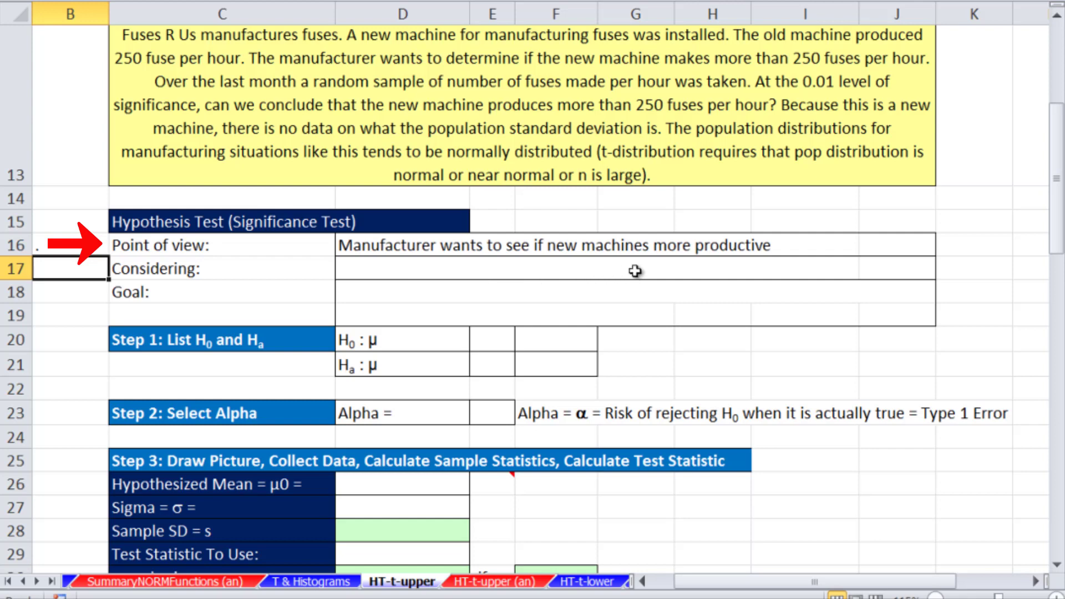
text(.)
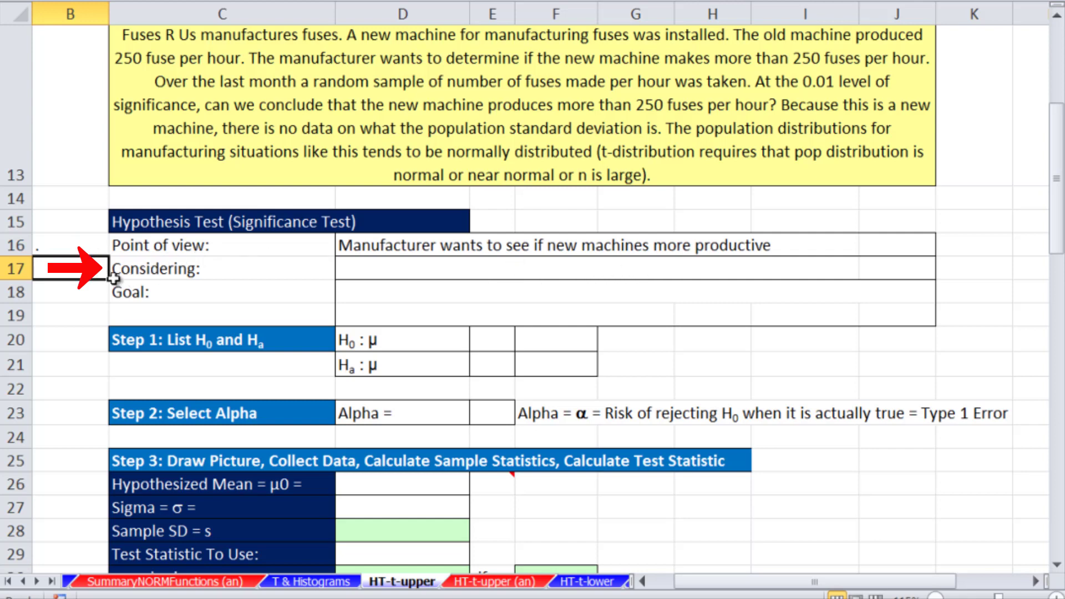
key(Return)
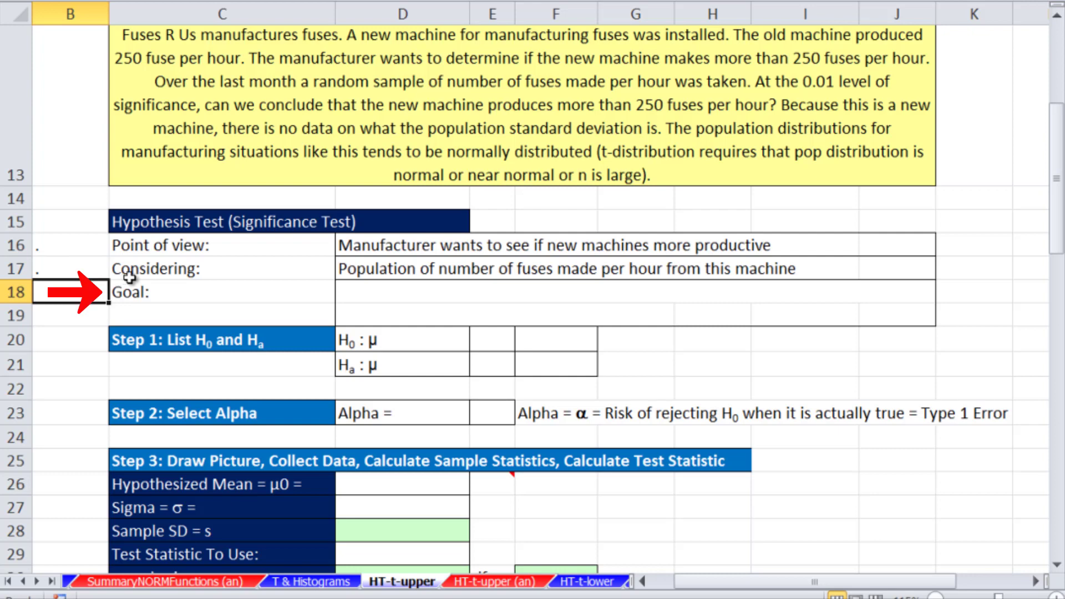
text(.)
key(Return)
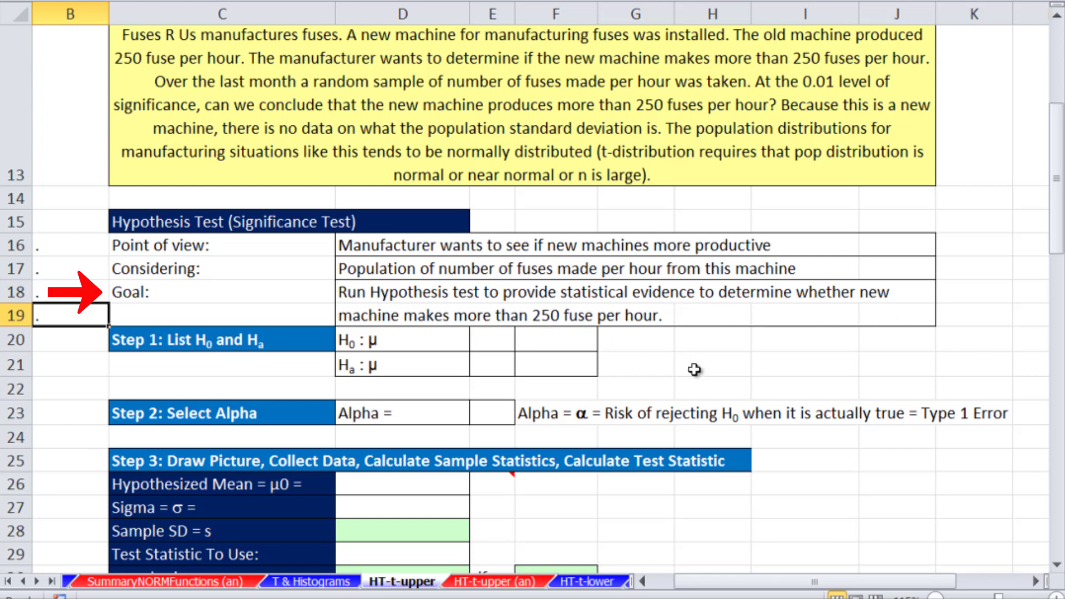
Enter the > sign beside the goal in H19 and as the alternative hypothesis operator in E21.
click(739, 317)
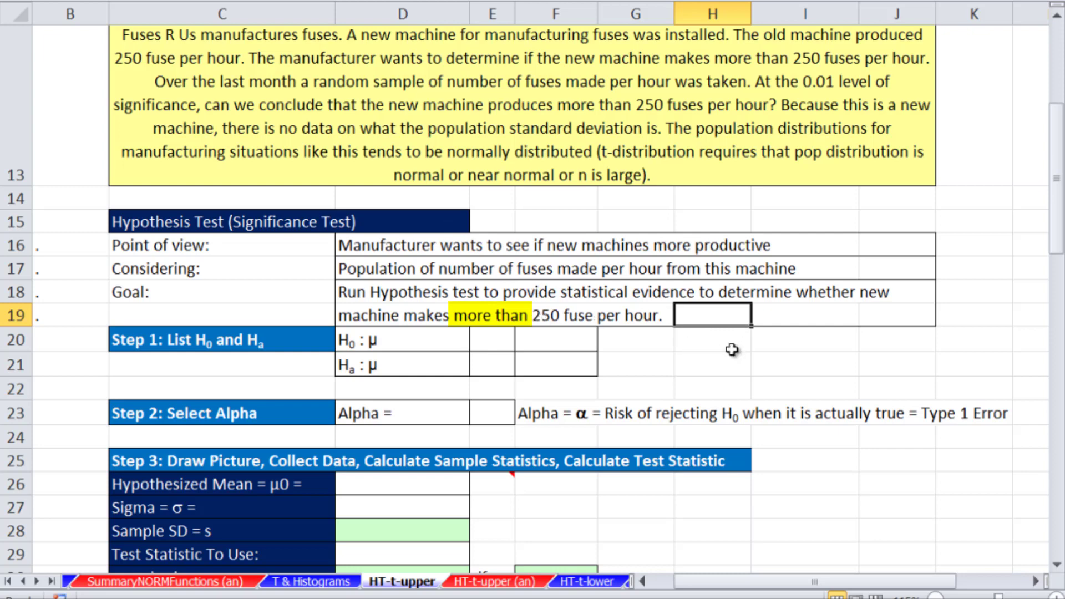
key(F2)
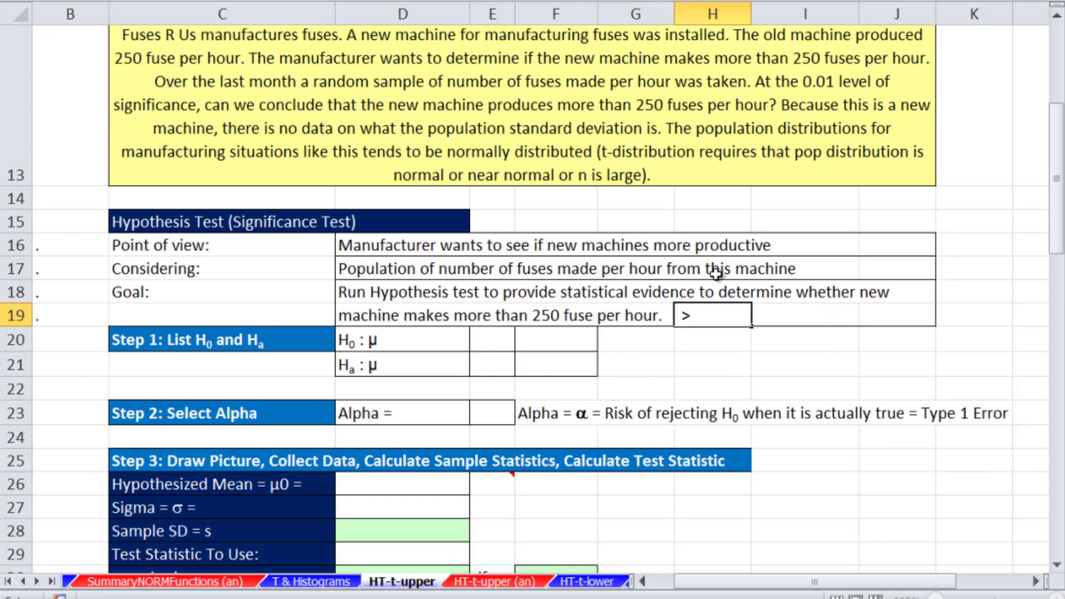
double_click(688, 317)
click(490, 369)
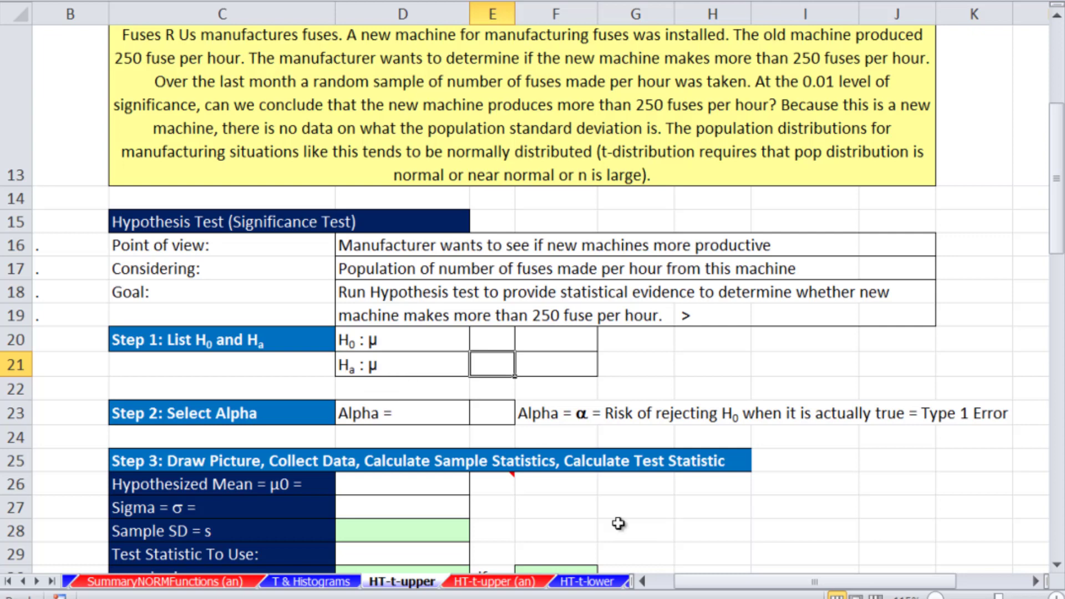
key(F2)
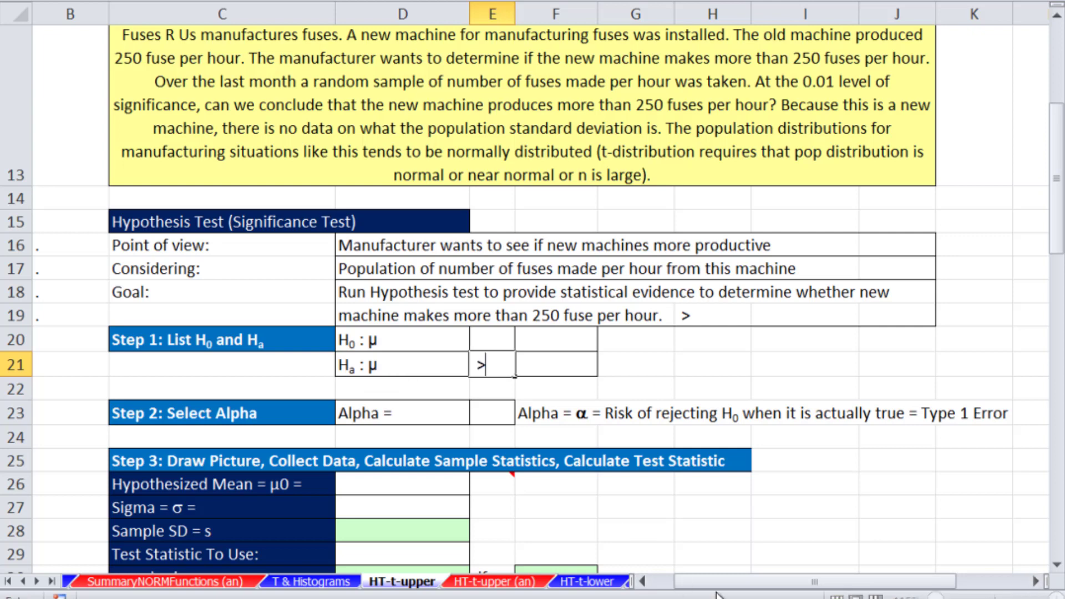
key(Tab)
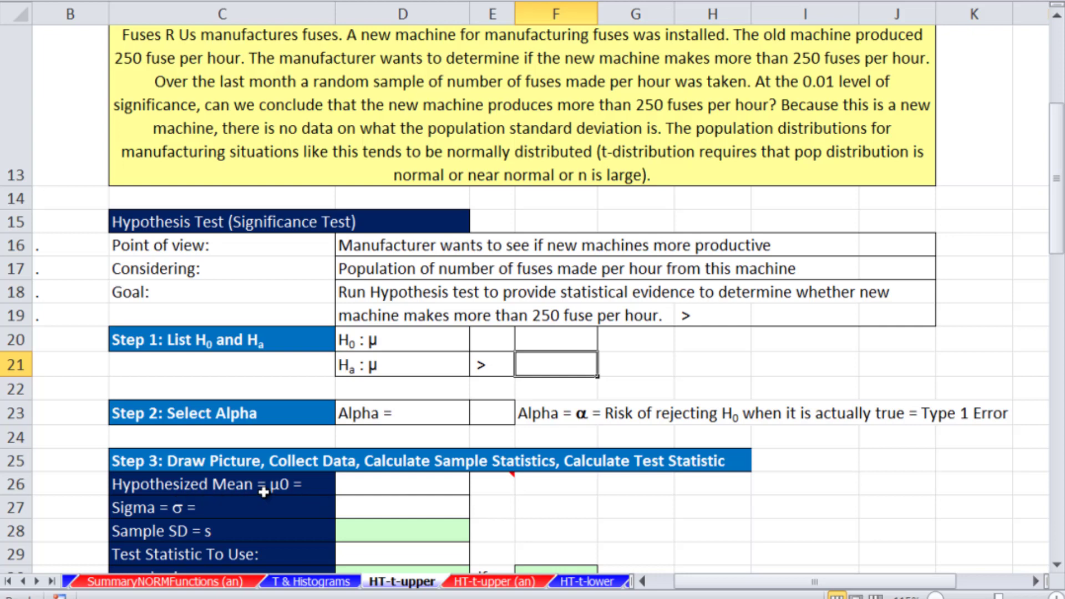
Enter 250 as the hypothesized mean in D26 and reference that cell in F21 for the alternative hypothesis.
click(362, 491)
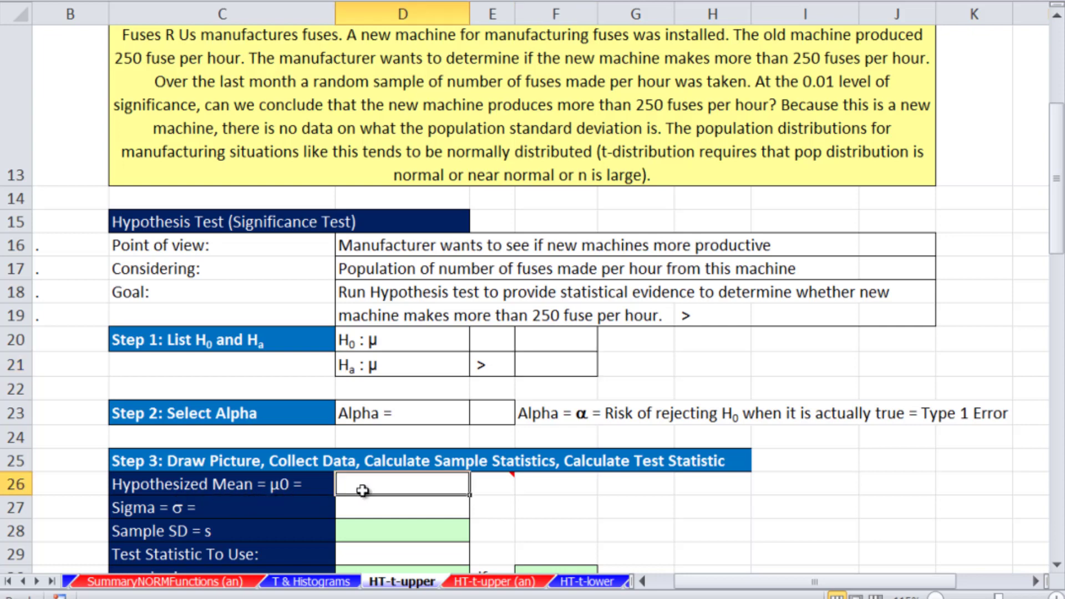
text(250)
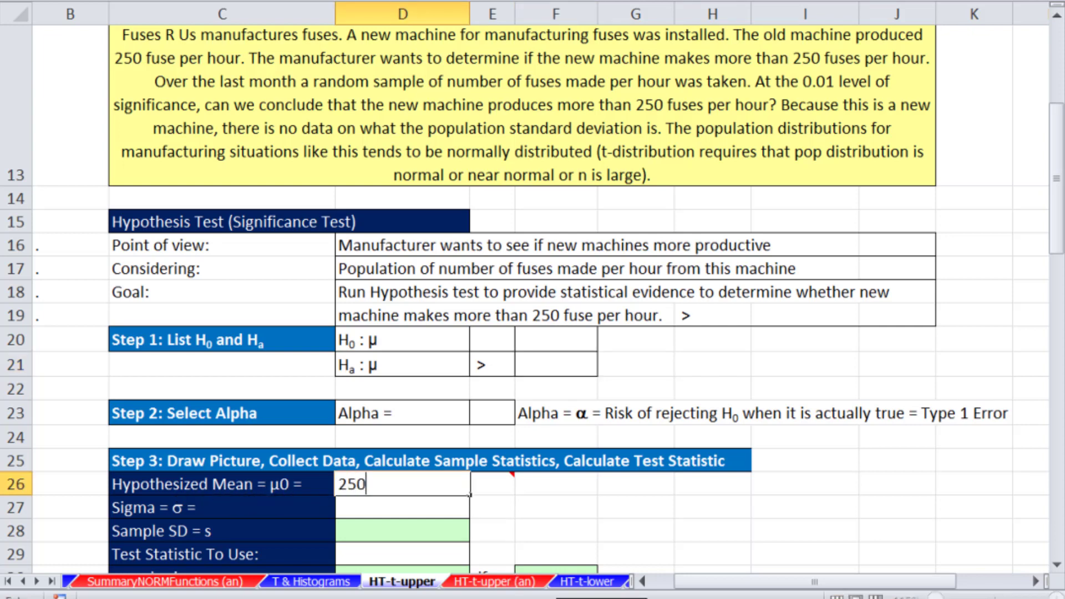
key(ctrl+Return)
click(567, 368)
text(=)
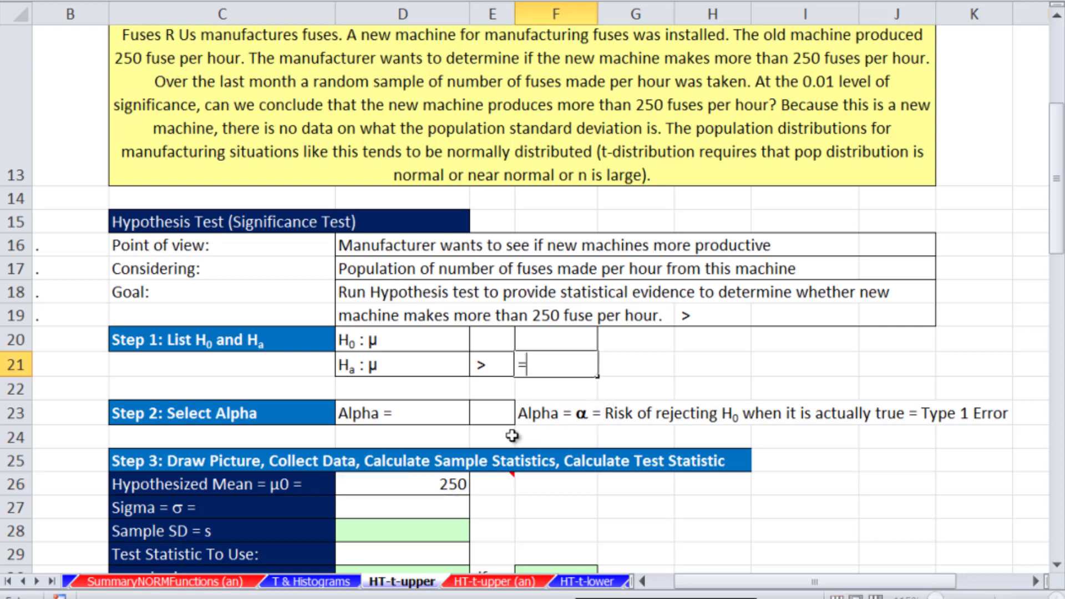
click(460, 481)
key(Return)
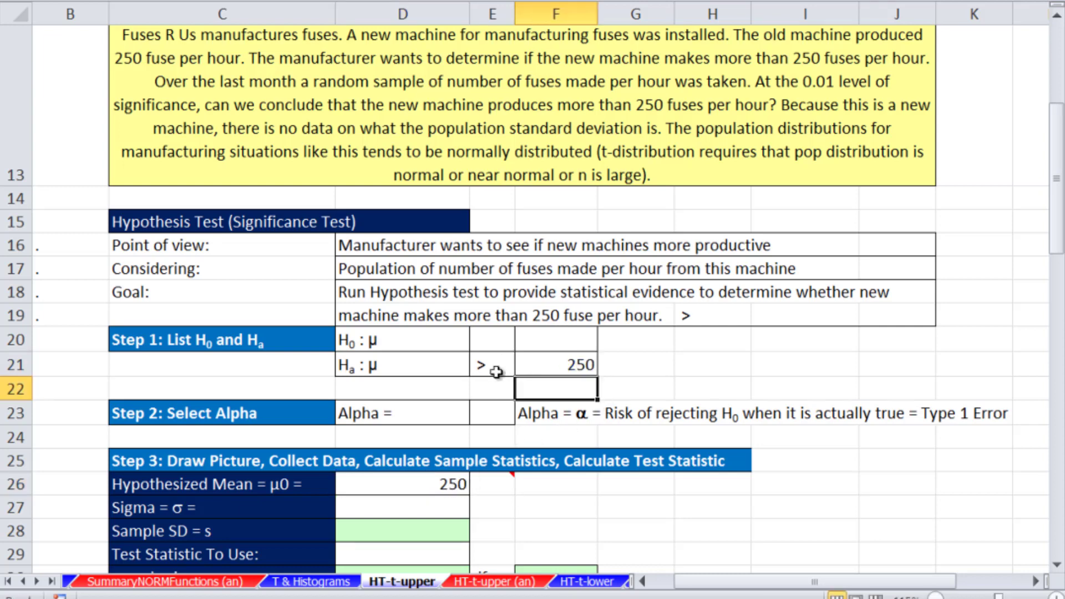
Complete the null hypothesis with <= in E20 and 250 in F20.
click(495, 339)
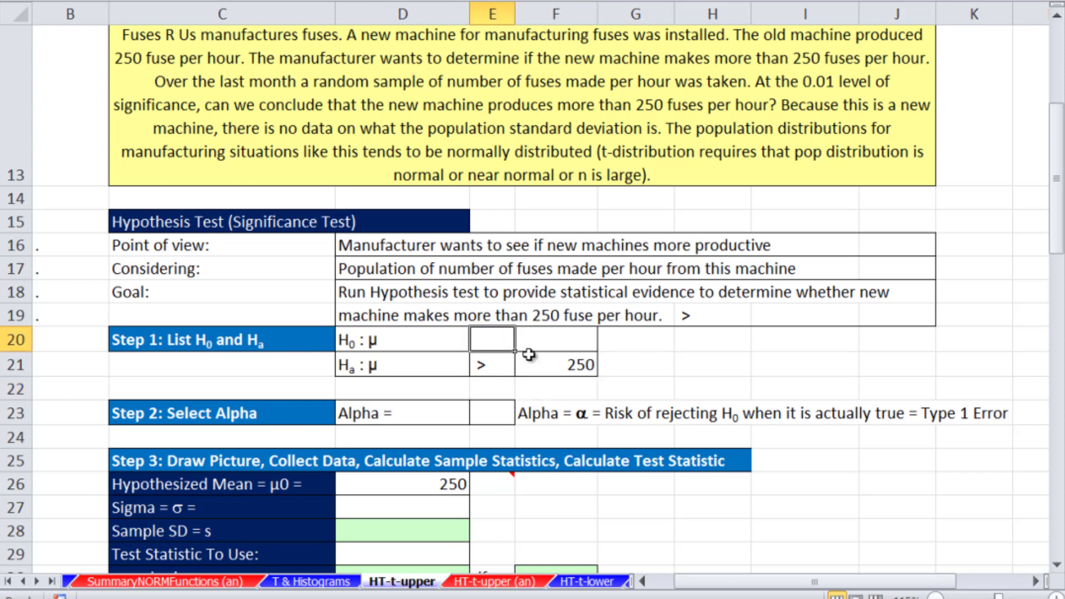
key(F2)
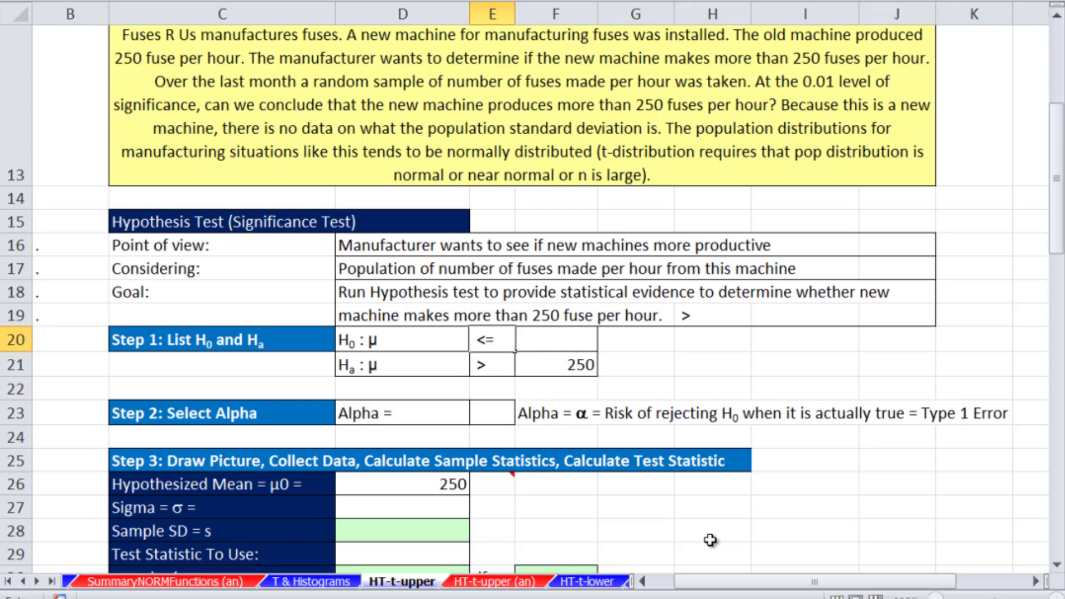
click(582, 346)
text(250)
key(ctrl+Return)
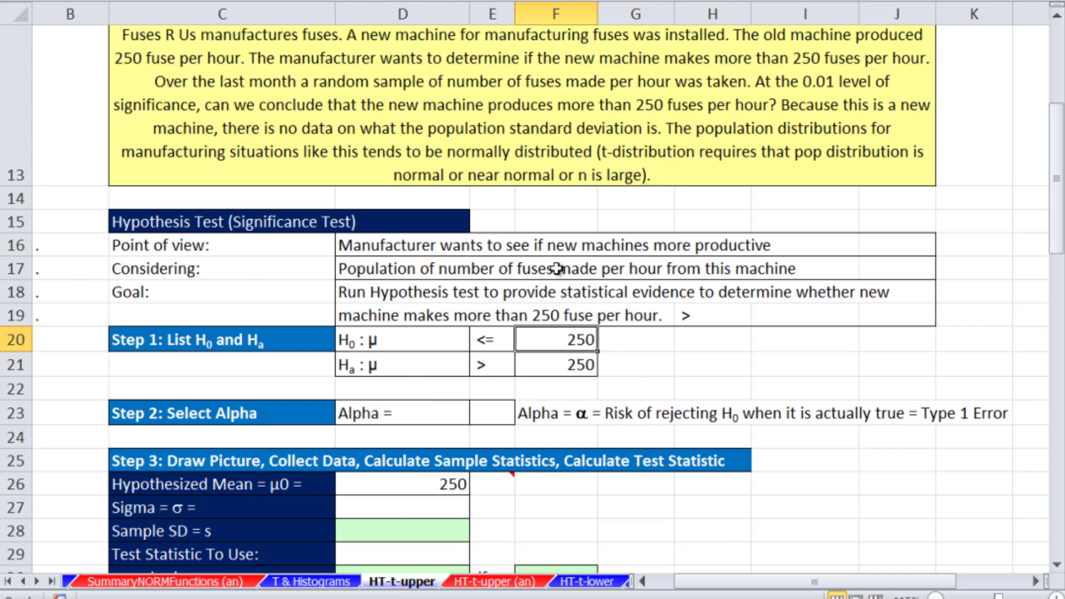
Enter .01 as the alpha level in E23.
click(506, 416)
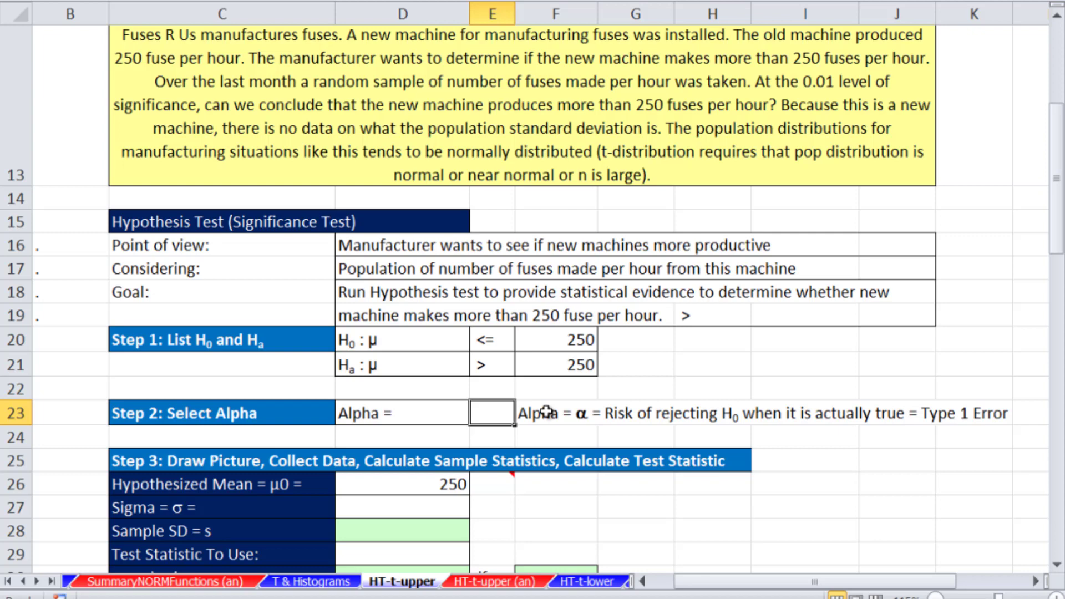
text(.01)
key(Return)
Enter NA for the population standard deviation (Sigma) in D27.
click(1057, 564)
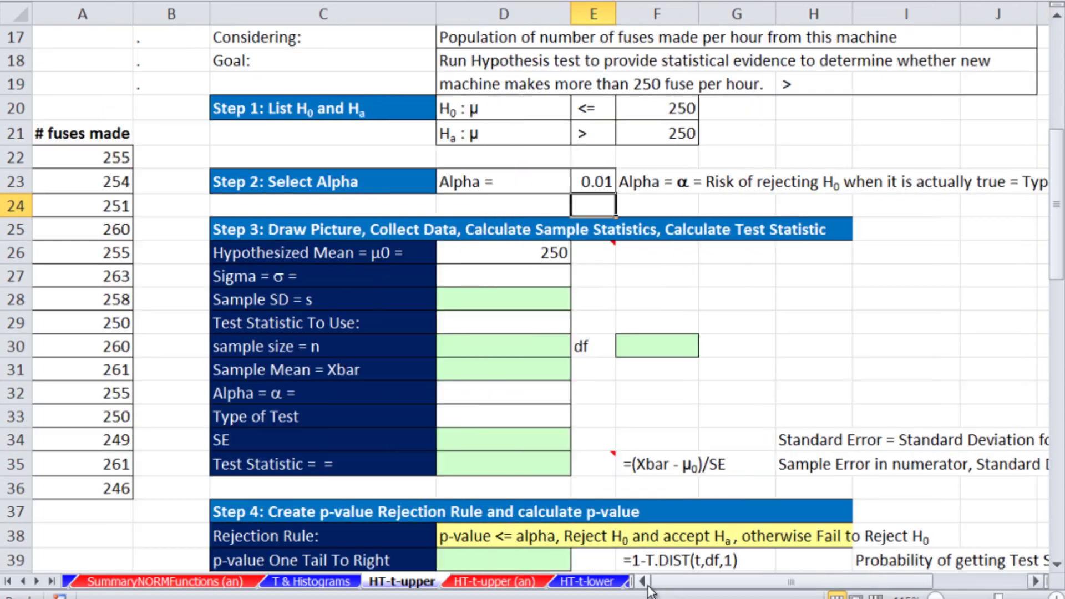
click(642, 581)
click(504, 255)
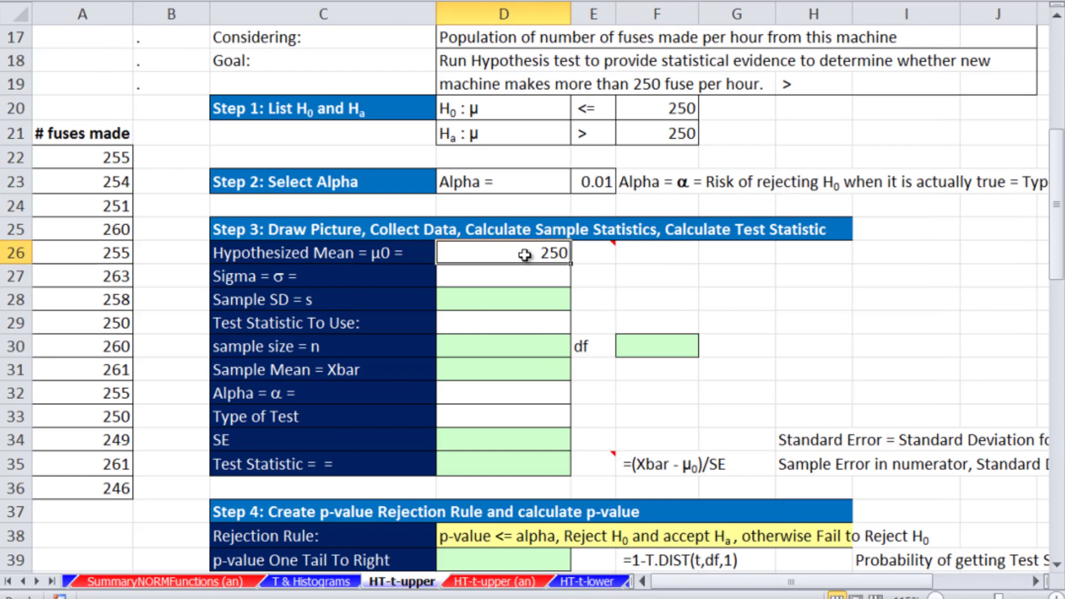
click(503, 278)
text(NA)
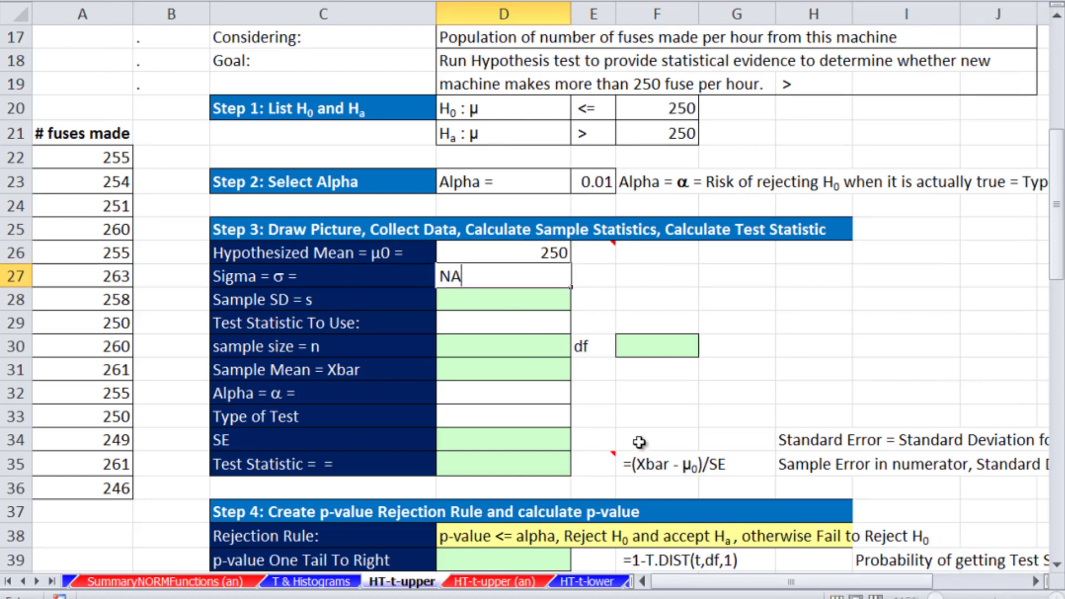
key(Return)
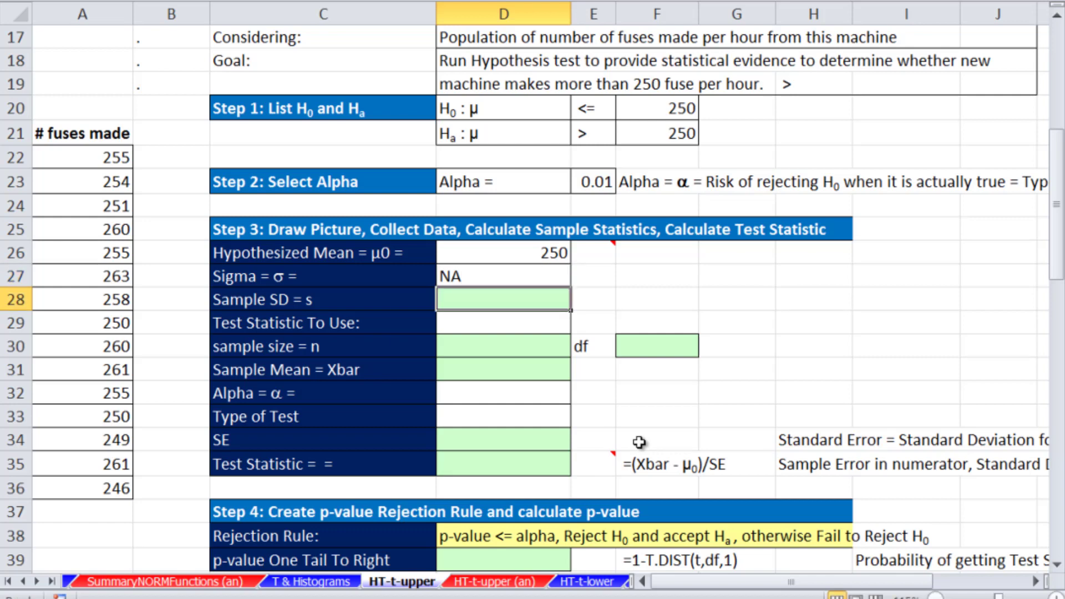
Calculate the sample standard deviation in D28 with STDEV.S over the # fuses made values in A22:A36.
text(=s)
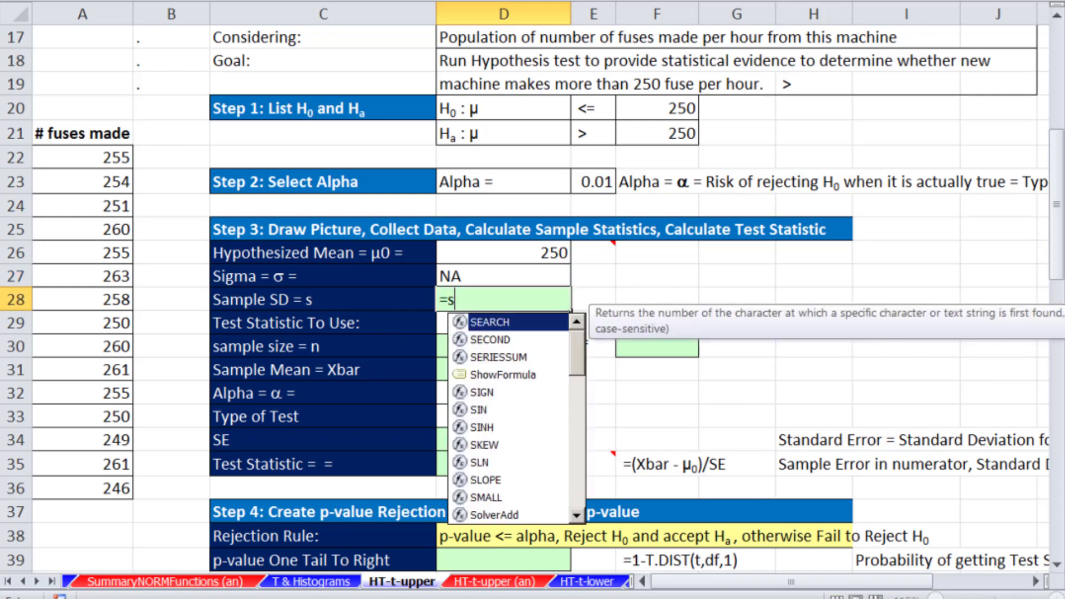
text(tde)
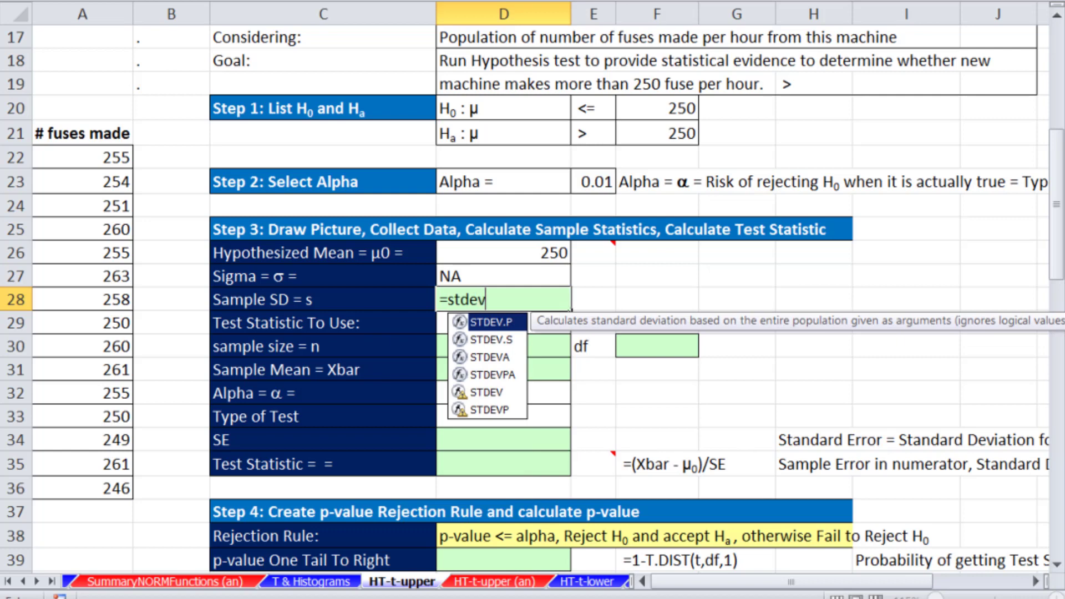
text(v)
double_click(491, 339)
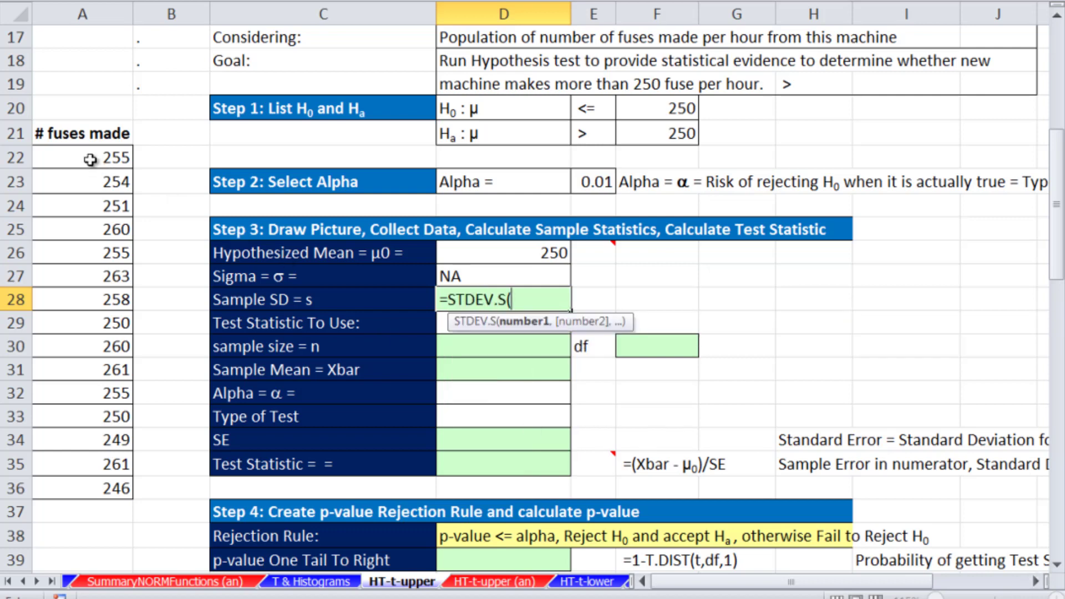
drag(88, 159, 89, 497)
key(ctrl+Return)
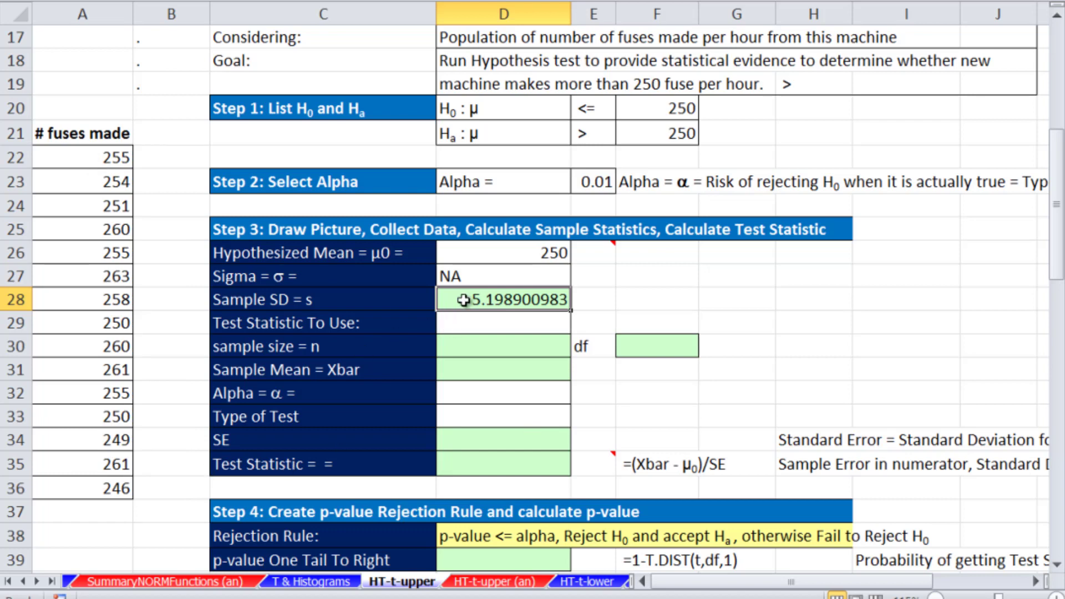
Enter t as the test statistic to use in D29 and calculate the sample size in D30 with COUNT over A22:A36.
click(476, 327)
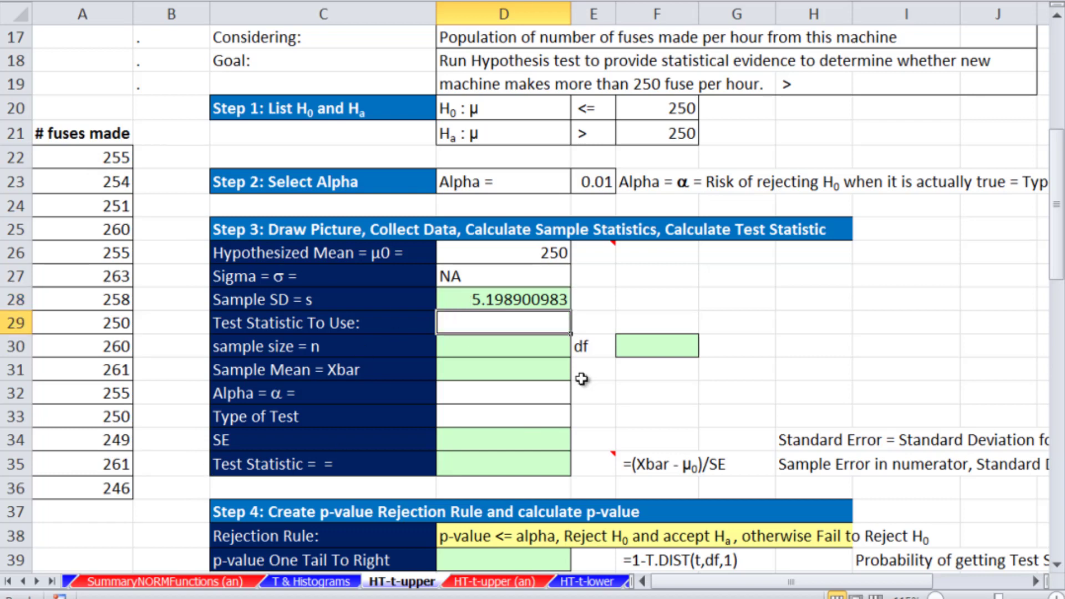
text(t)
key(ctrl+Return)
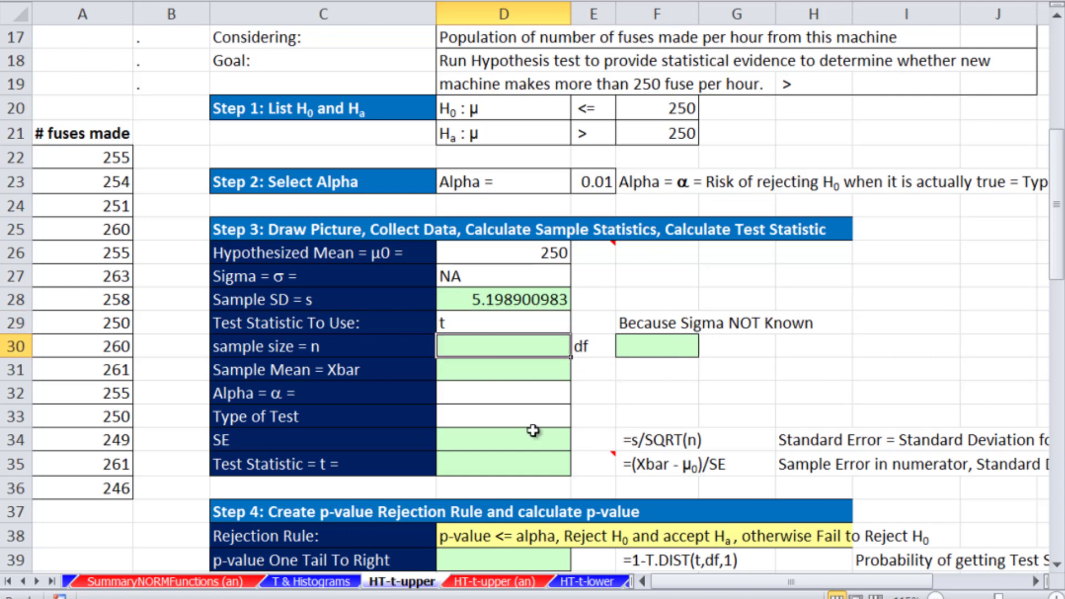
key(Down)
text(=count()
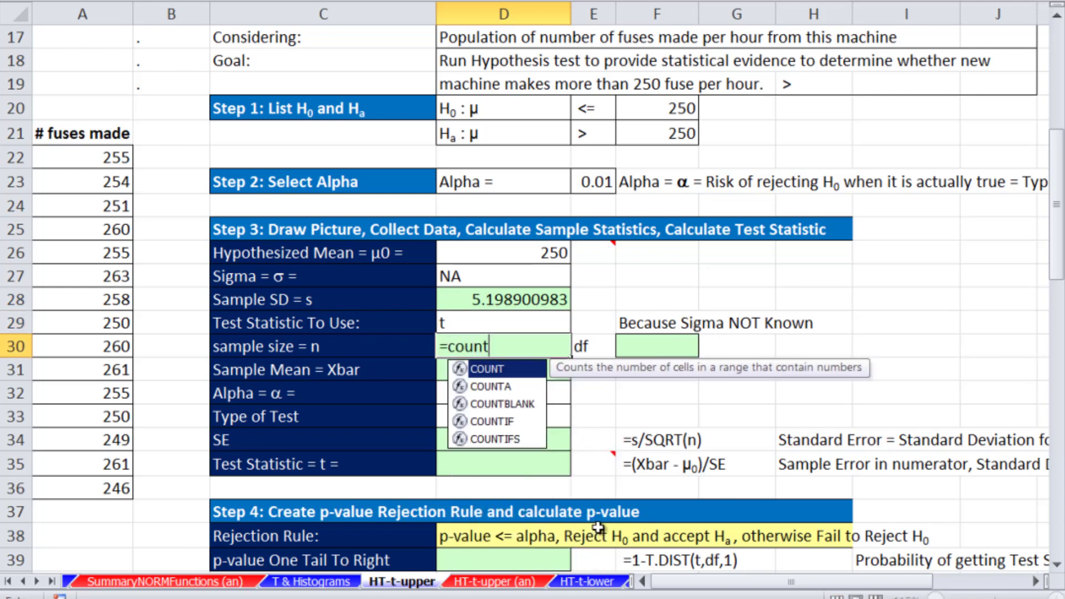
drag(78, 150, 106, 483)
key(ctrl+Return)
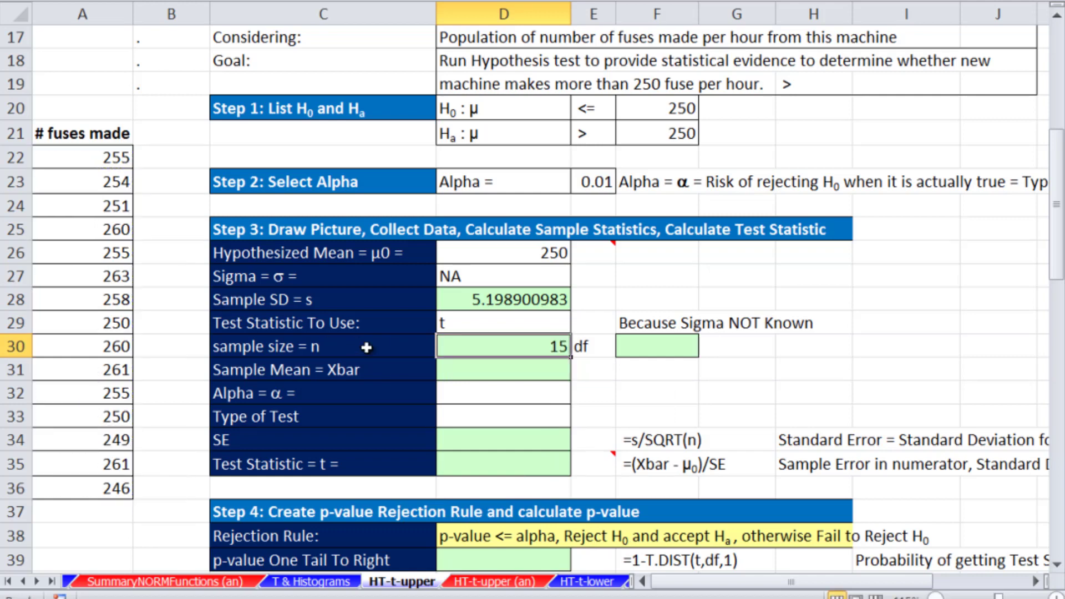
Calculate the degrees of freedom in F30 with the formula =D30-1.
click(686, 350)
text(=)
key(Left)
key(Left)
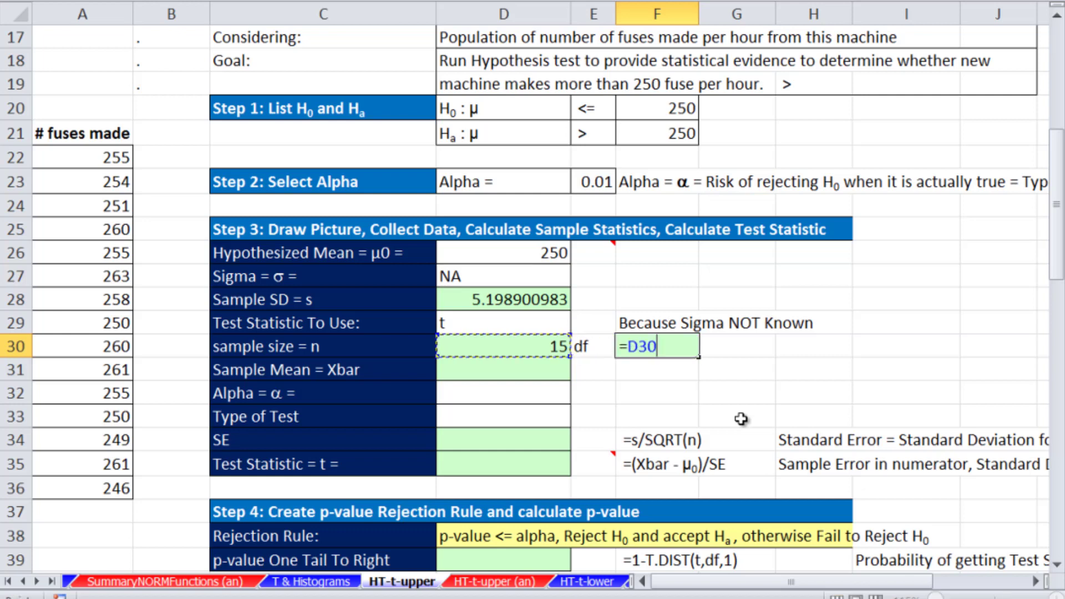
text(-1)
key(ctrl+Return)
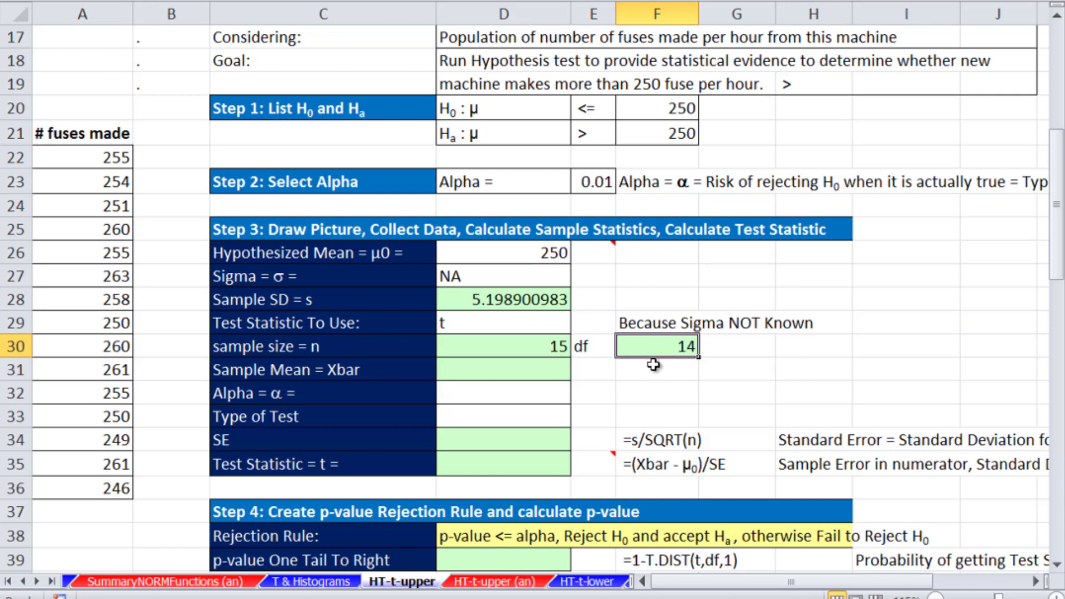
Calculate the sample mean in D31 with AVERAGE over the # fuses made values in A22:A36.
click(504, 371)
text(=aver)
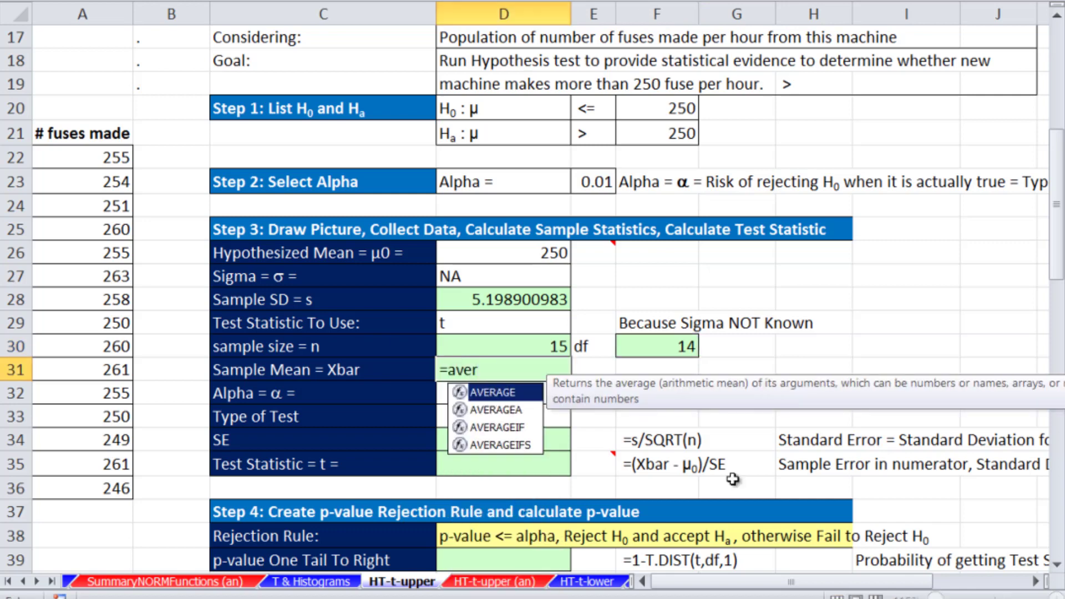
key(Tab)
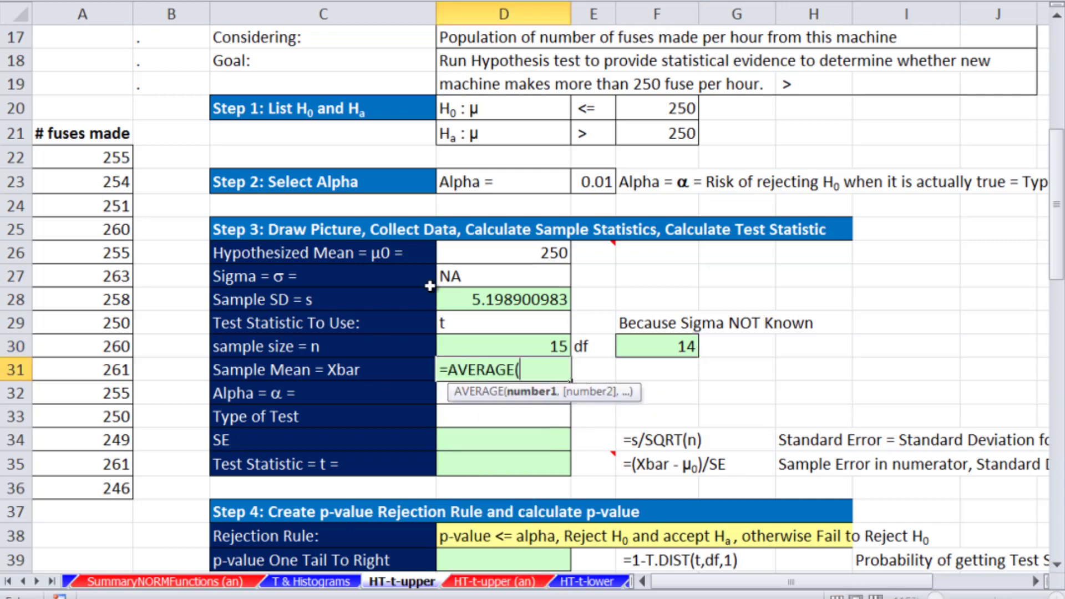
drag(86, 162, 106, 478)
key(ctrl+Return)
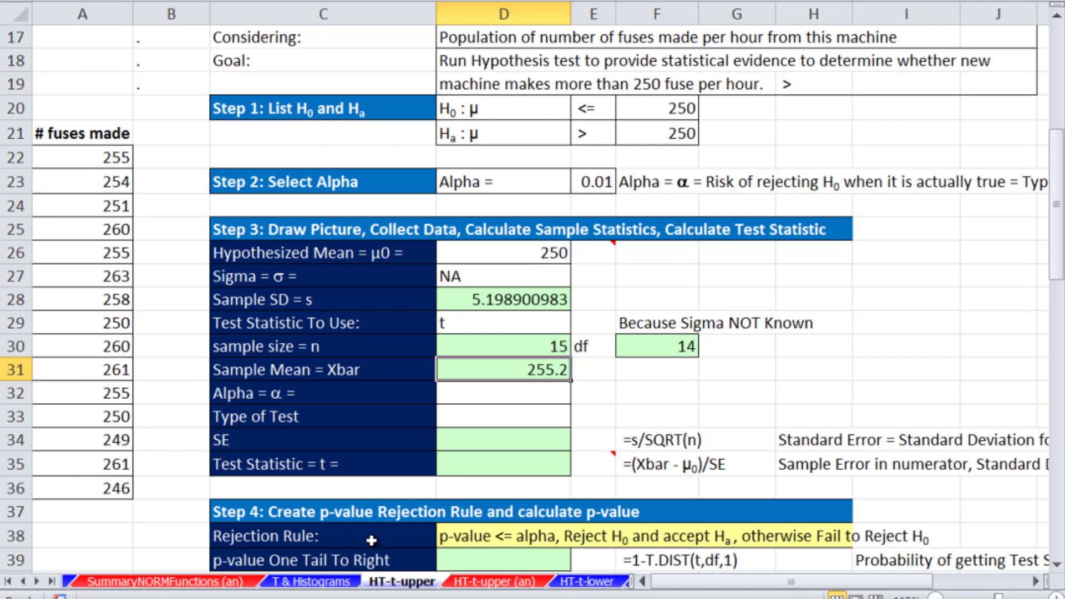
Reference the alpha cell E23 in D32 and set the type of test in D33 to One Tail To Right.
click(491, 395)
text(=)
click(599, 182)
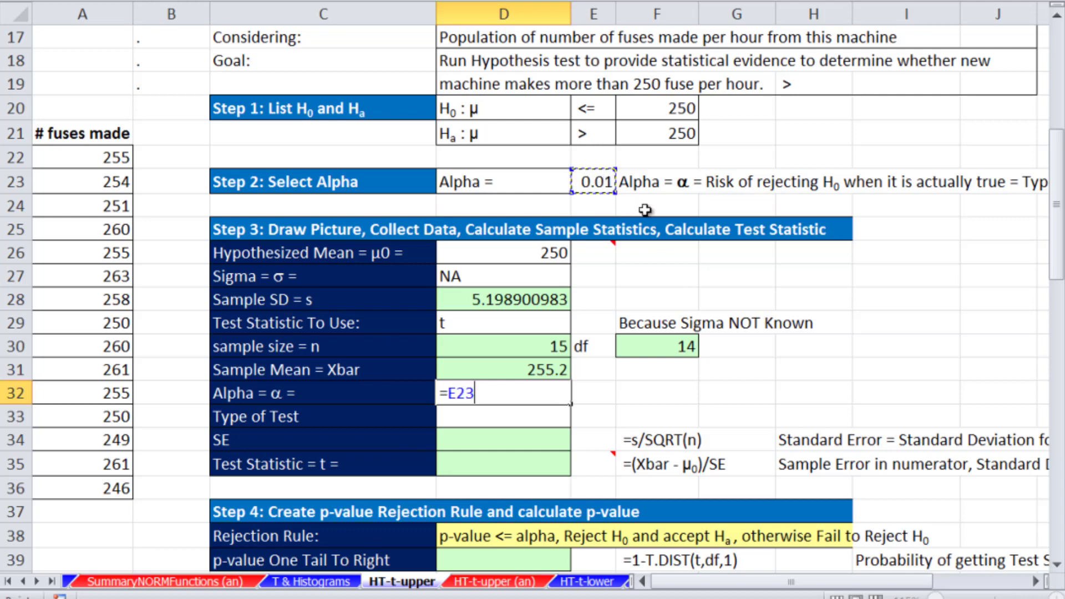
key(Return)
click(577, 417)
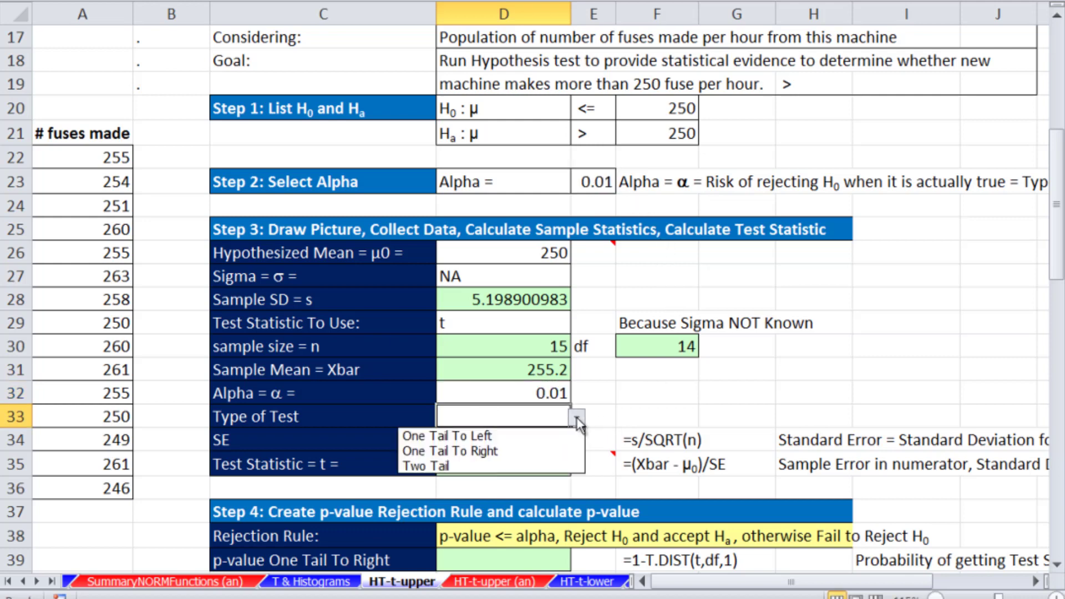
click(543, 457)
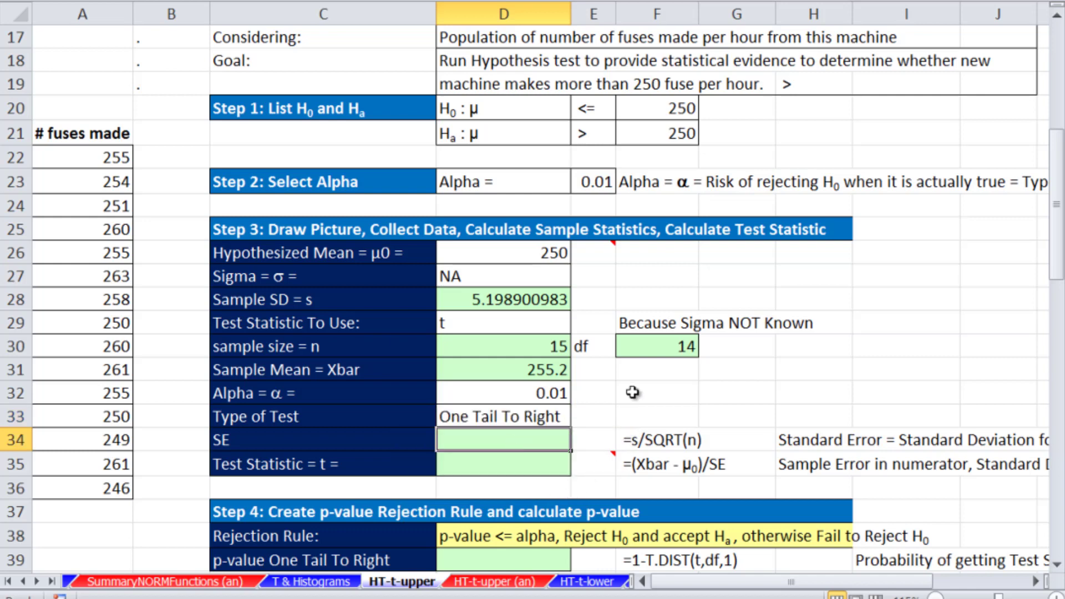
Calculate the standard error in D34 by dividing the sample SD by the root of n, =D28/SQRT(D30).
text(=)
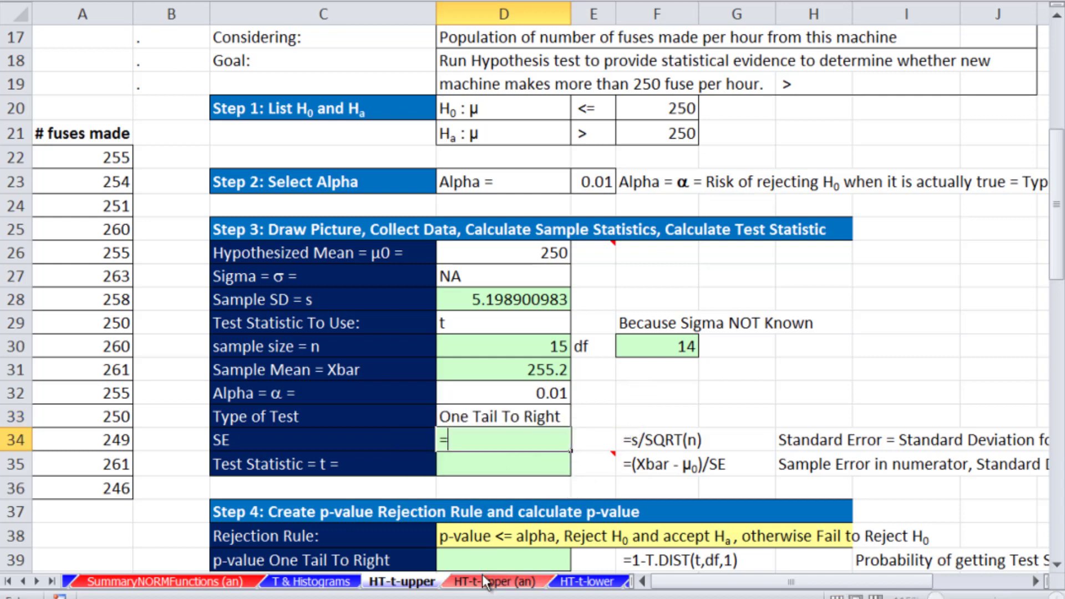
key(Up)
key(Up)
key(Up)
key(Up)
key(Up)
key(Up)
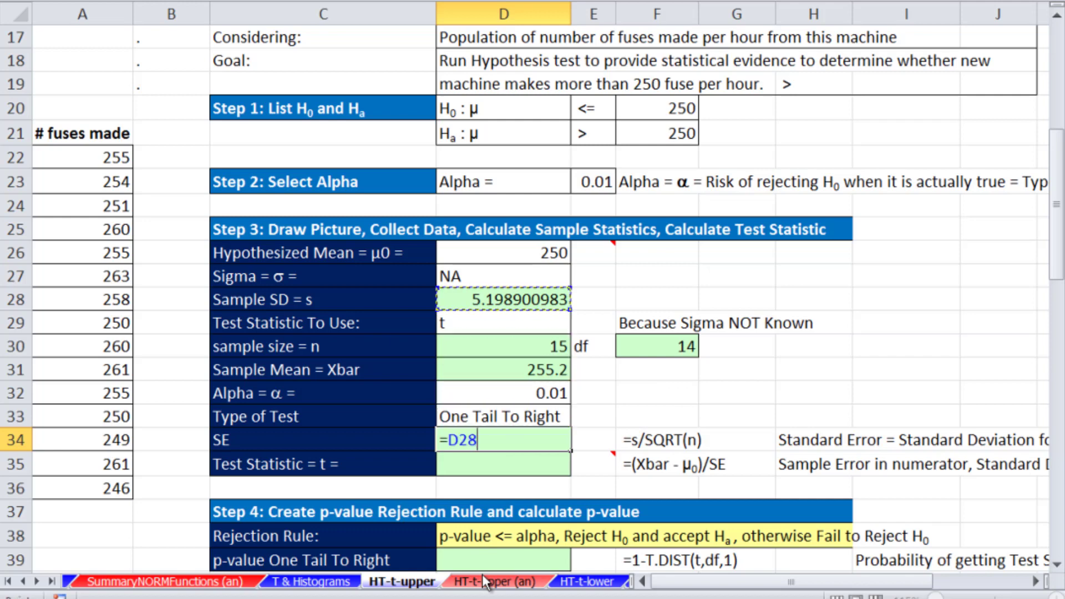
text(/)
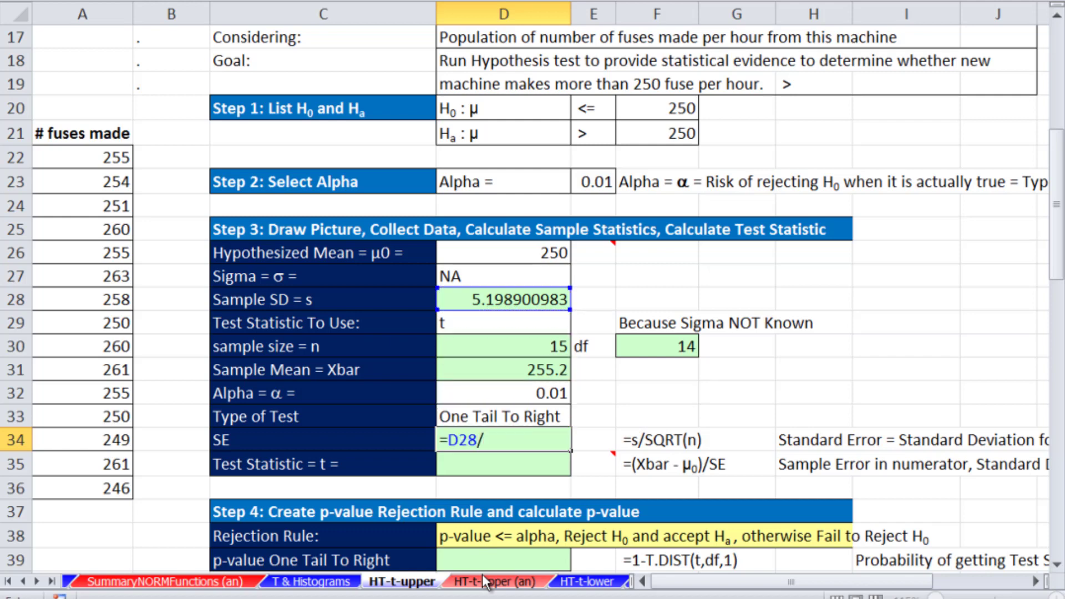
text(sq)
key(Tab)
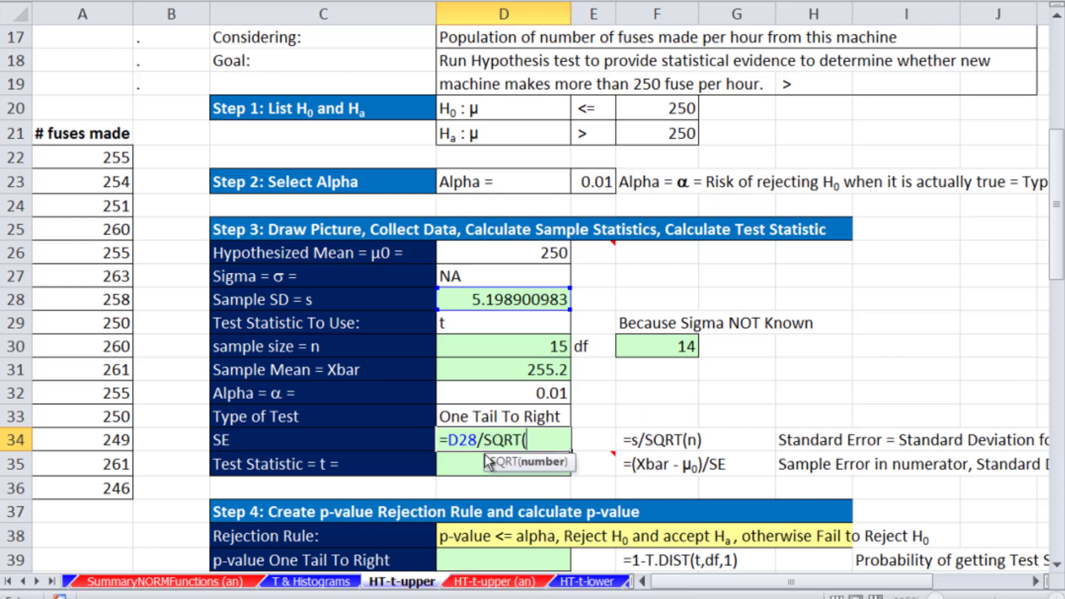
click(527, 345)
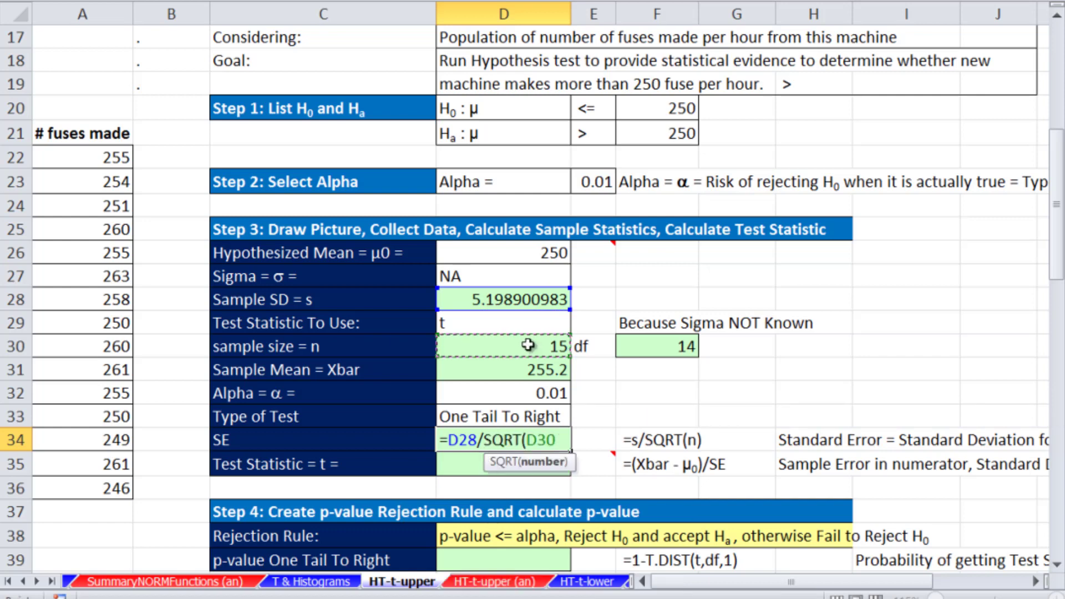
key(Return)
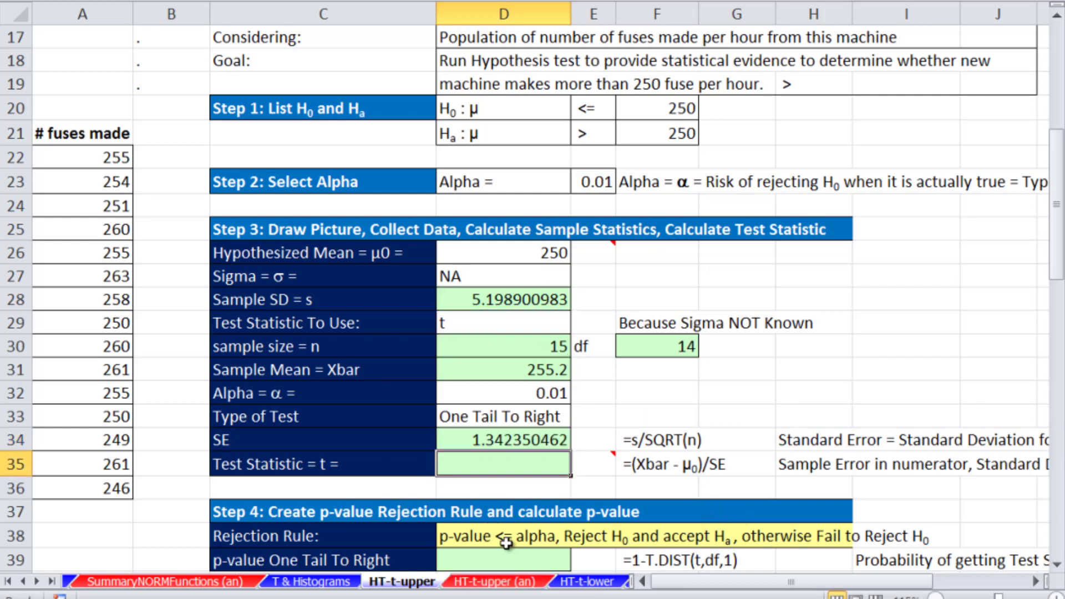
Calculate the t test statistic in D35 with the formula =(D31-D26)/D34.
text(=)
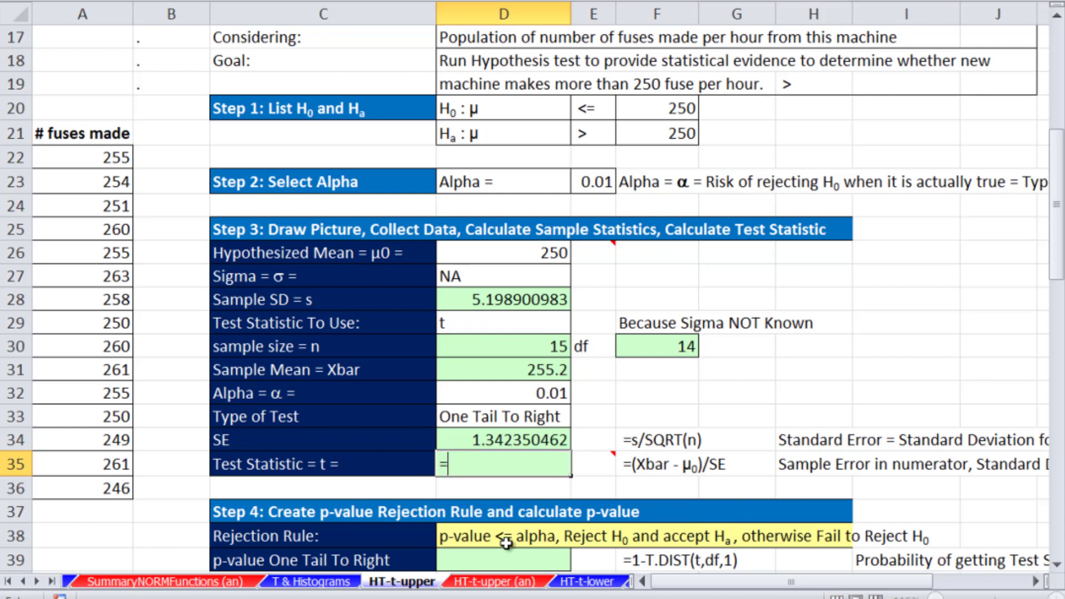
text(()
click(527, 370)
text(-)
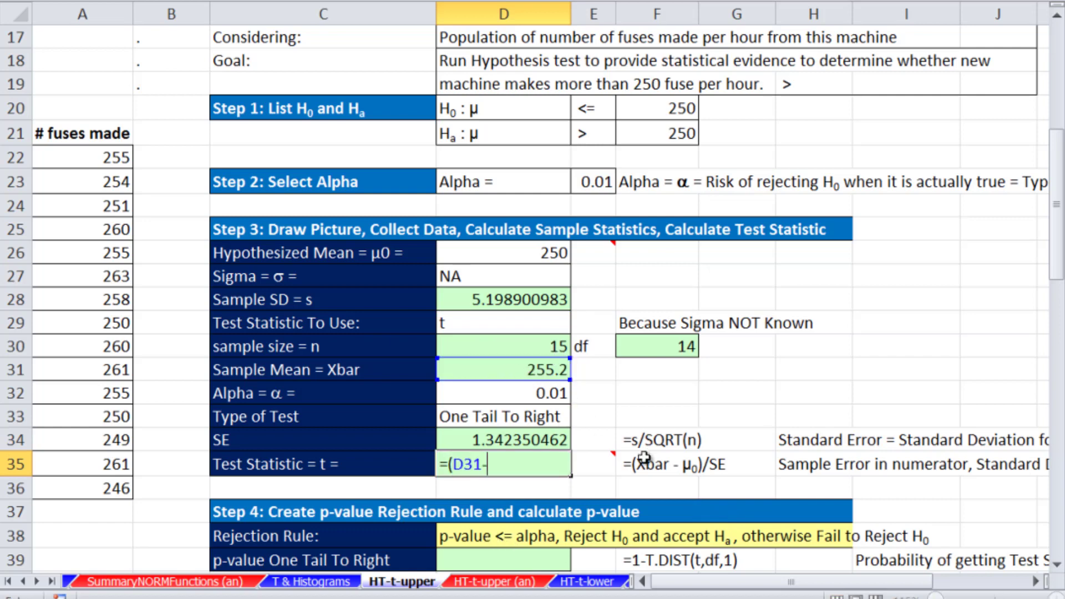
click(533, 253)
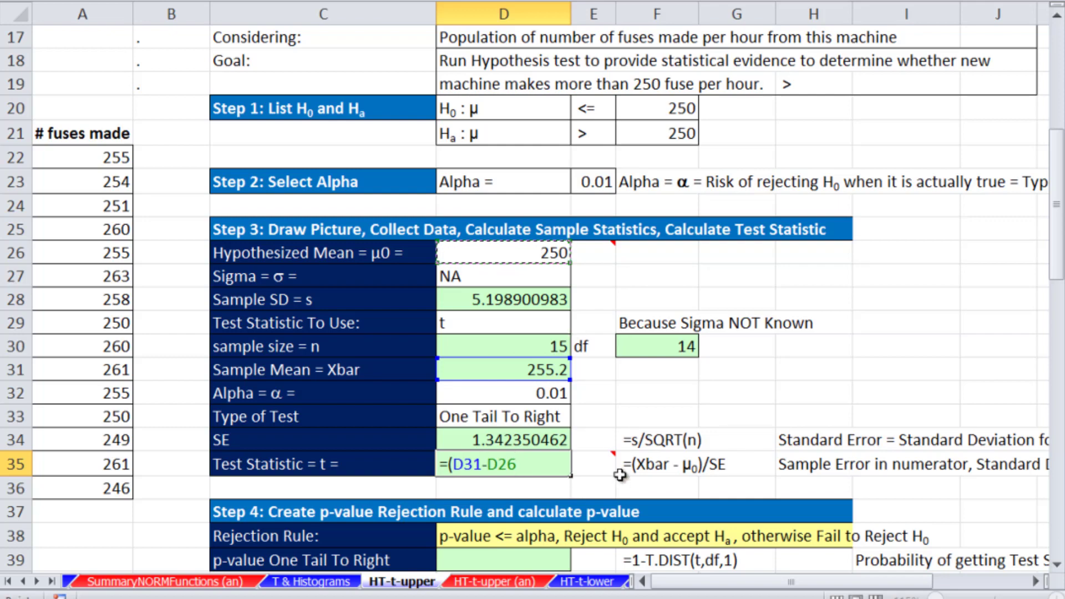
text()/)
key(Up)
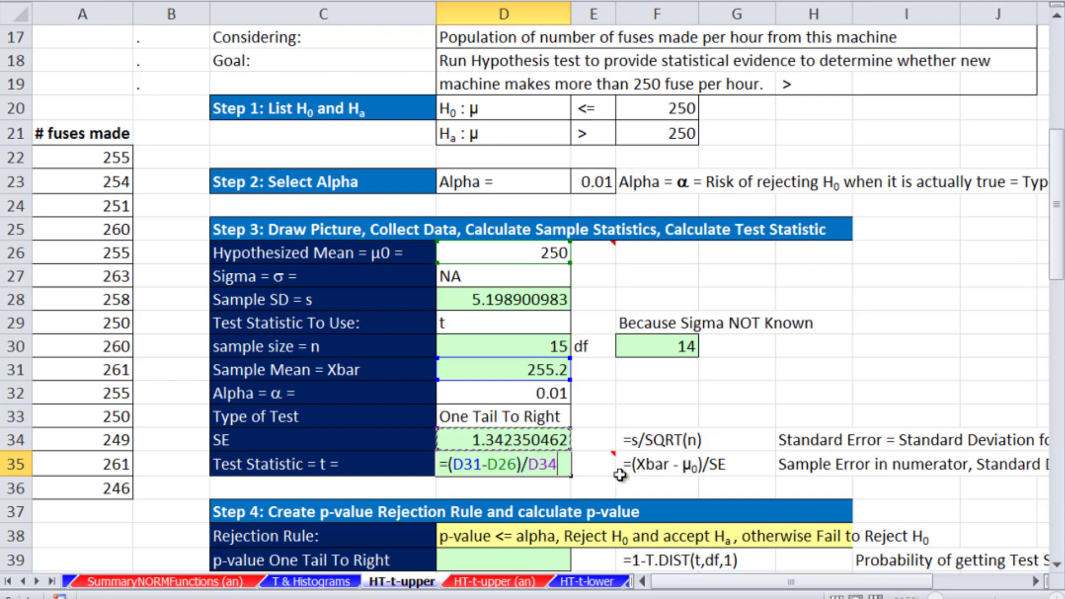
key(ctrl+Return)
Show the comment on E26 containing the Step 3 t-distribution drawing, and return to the test statistic in D35.
scroll(619, 475, down, 1)
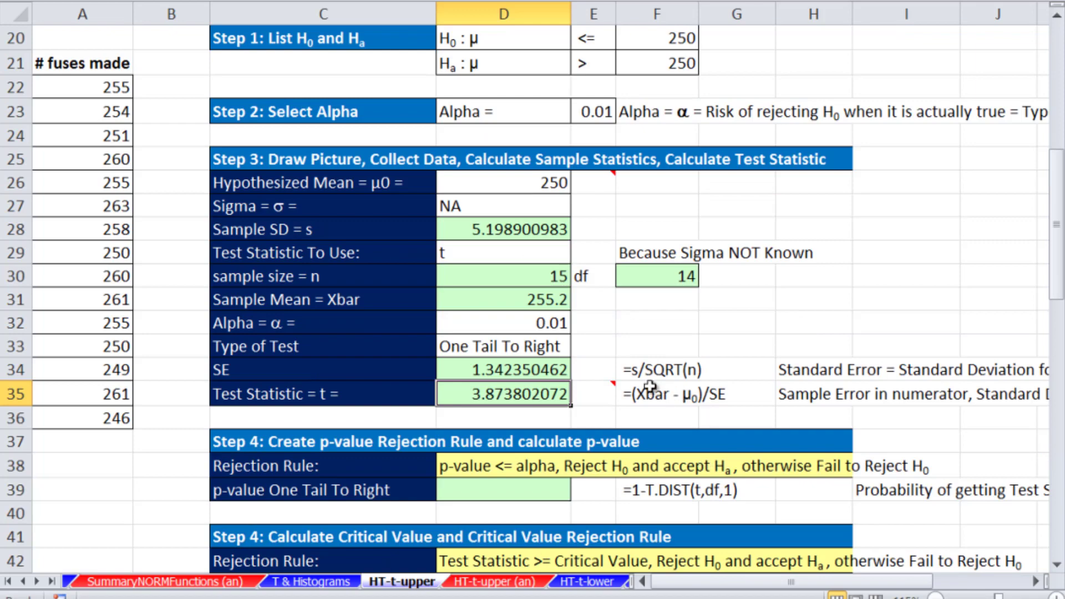
right_click(598, 186)
click(635, 436)
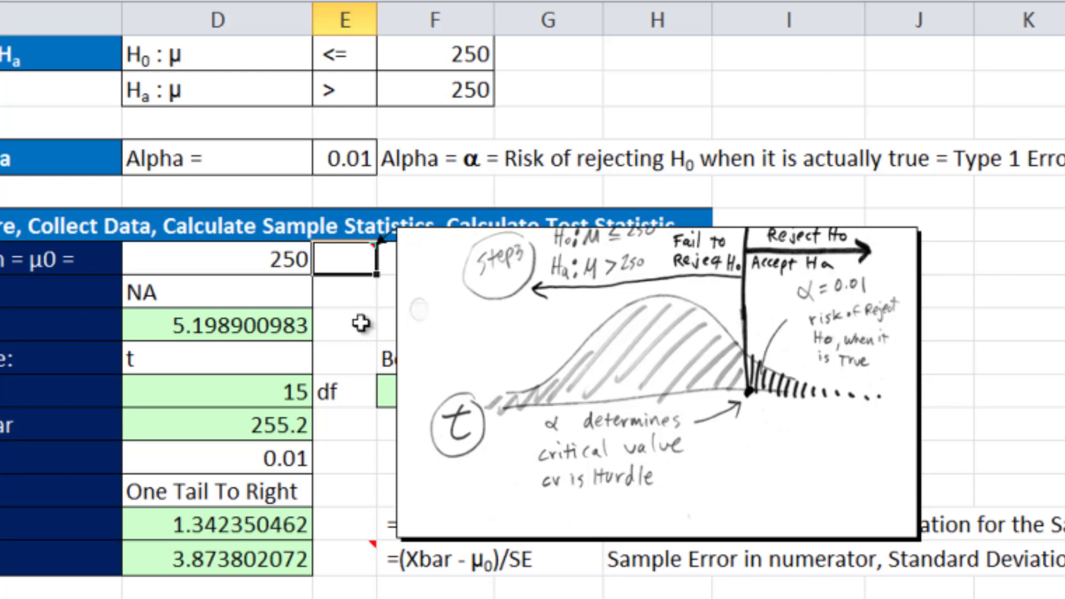
click(270, 562)
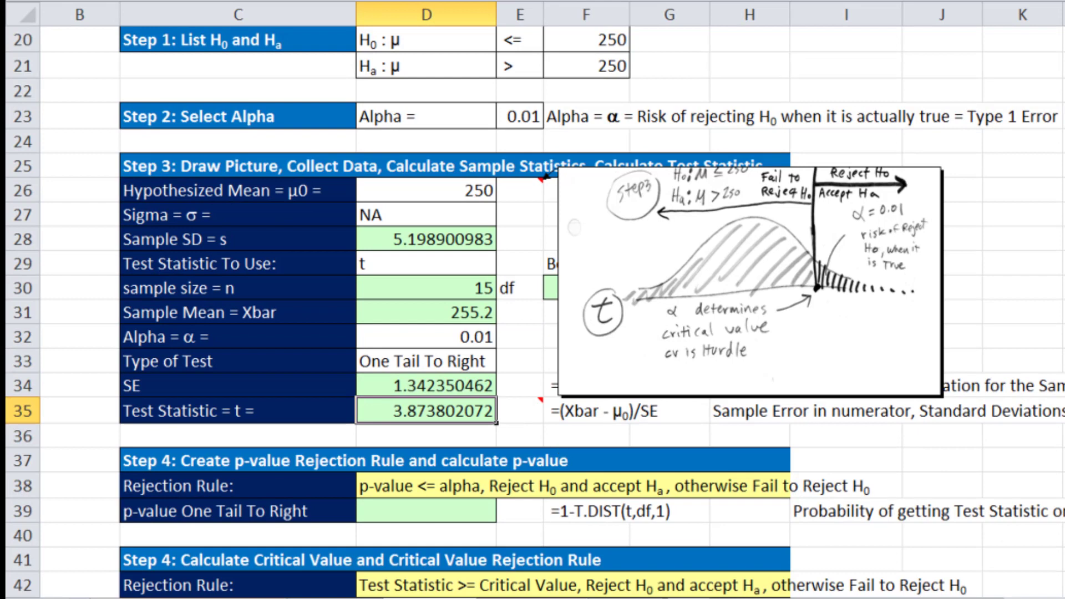
scroll(517, 429, down, 2)
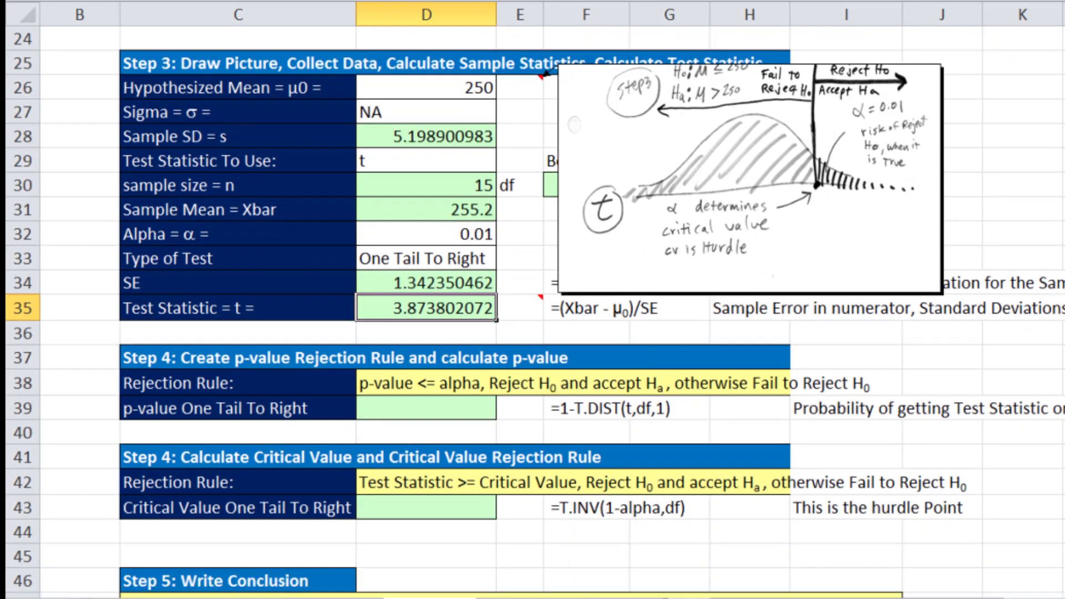
Calculate the one-tail-to-right p-value in D39 from the test statistic and degrees of freedom, =1-T.DIST(D35,F30,1).
scroll(534, 308, down, 1)
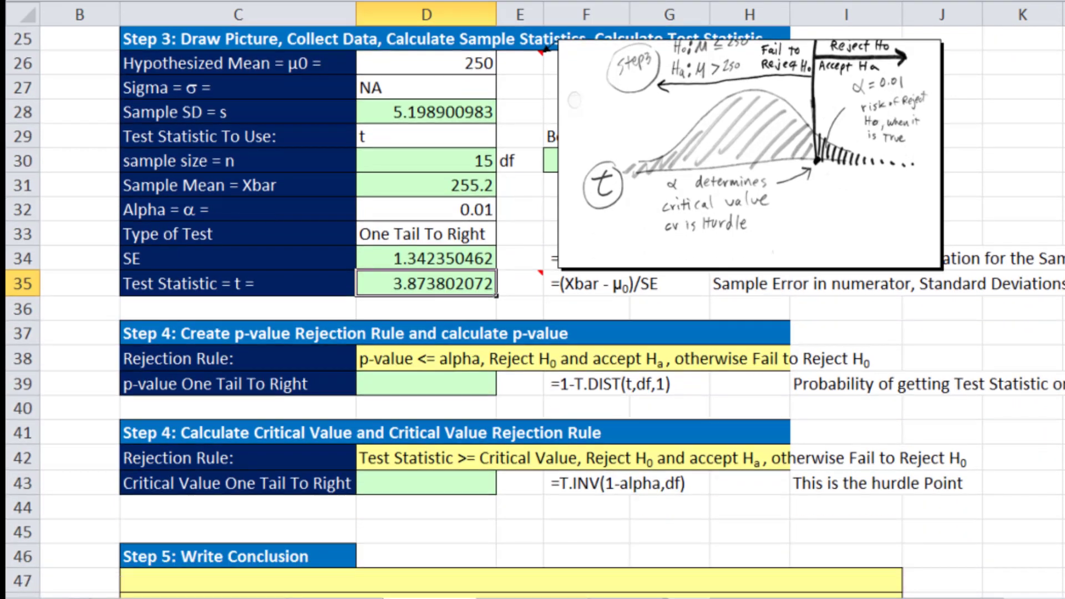
click(436, 384)
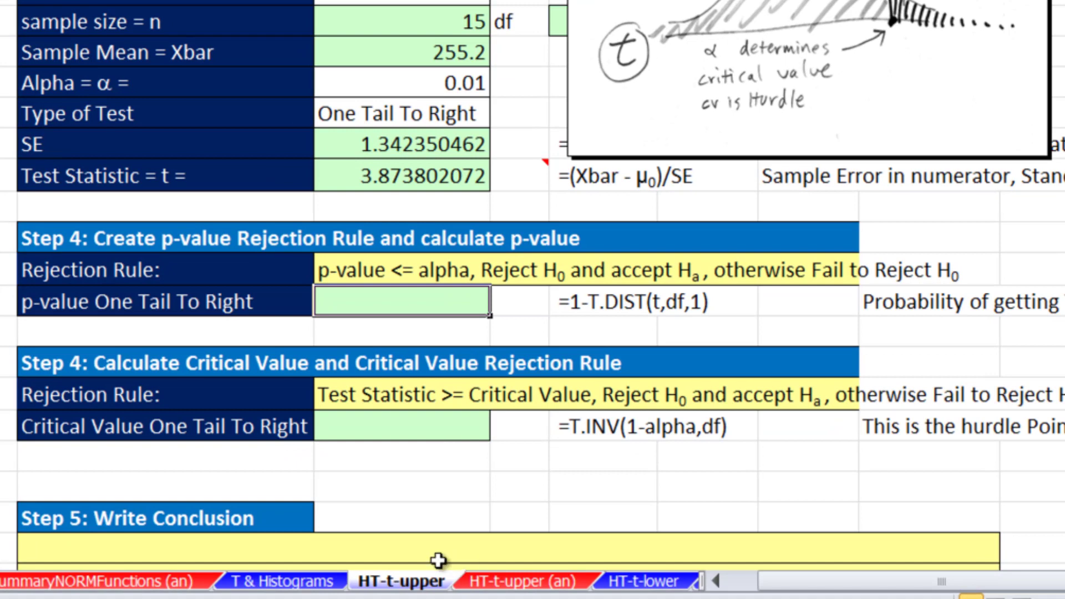
text(=1-t)
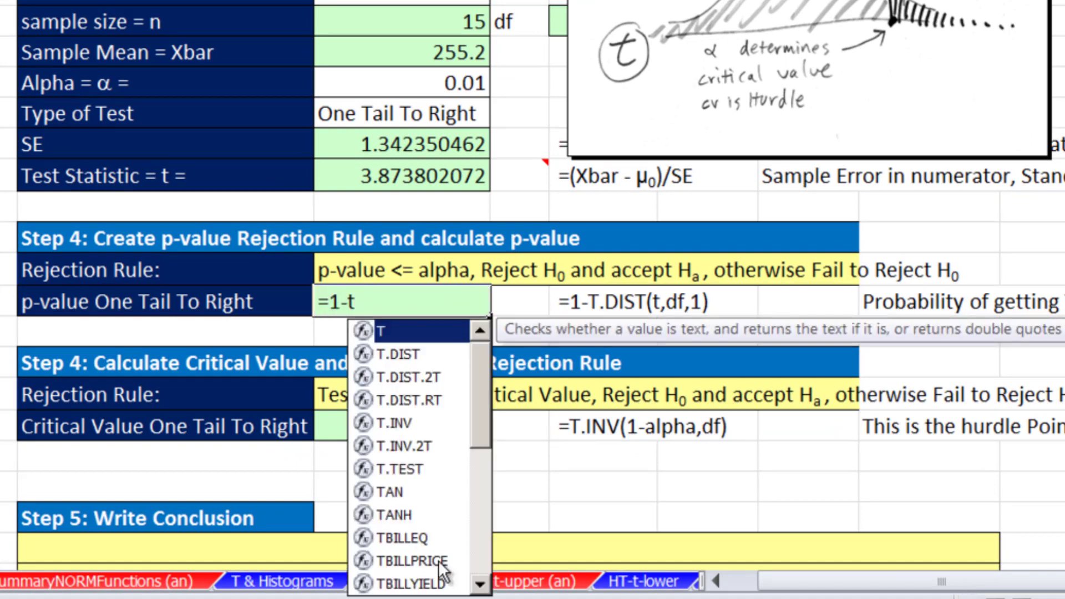
text(.)
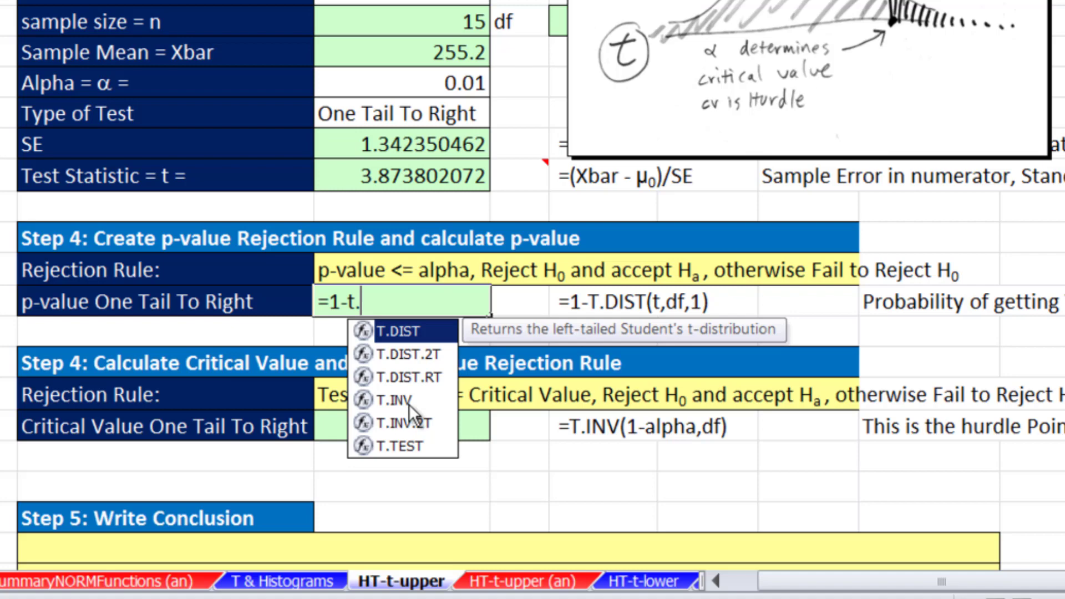
key(Tab)
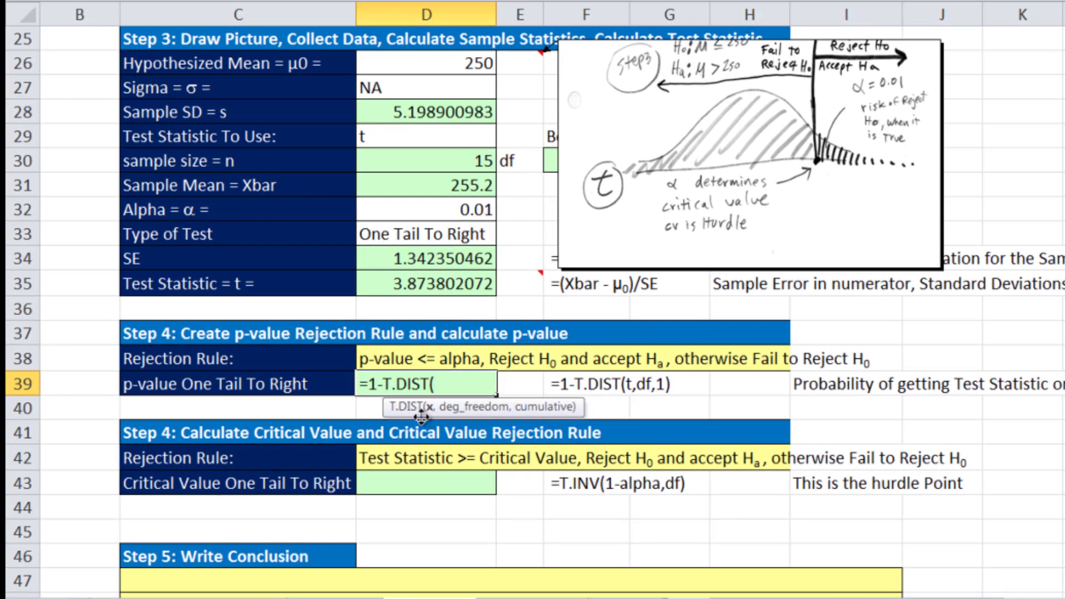
click(443, 284)
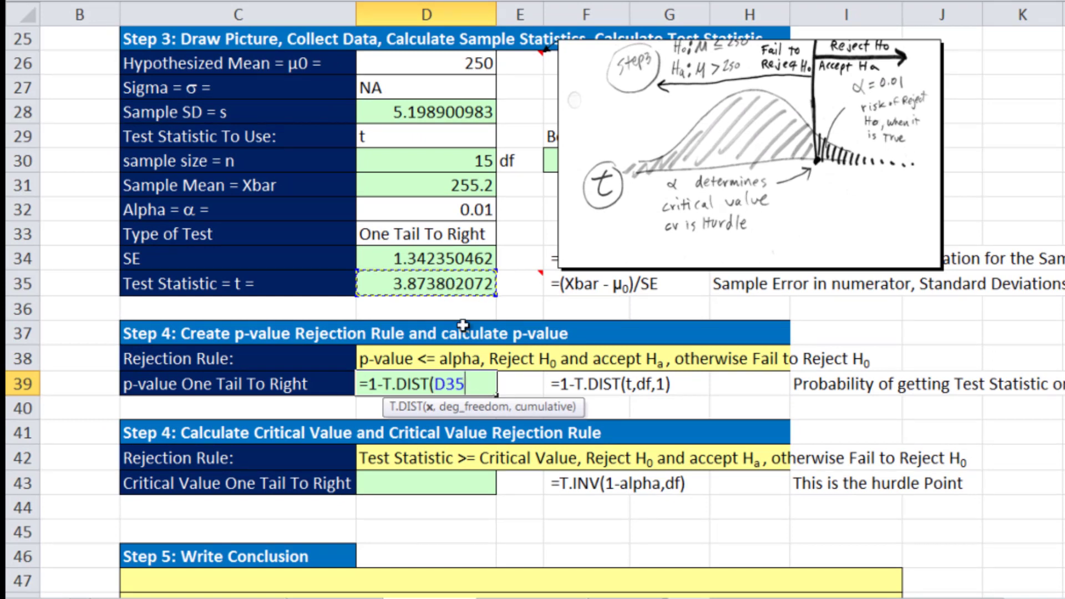
text(,)
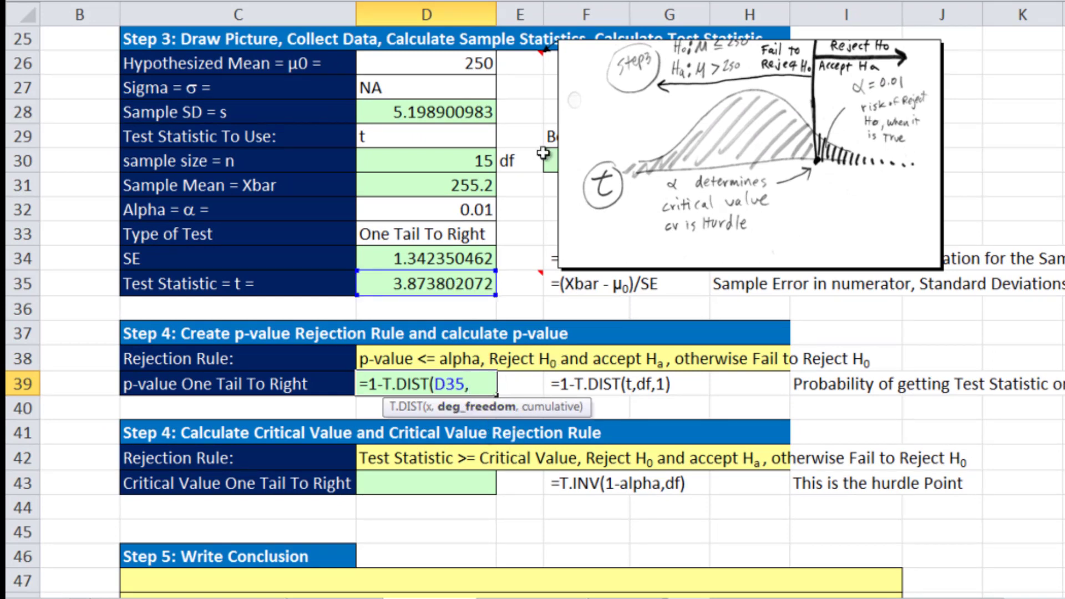
click(547, 159)
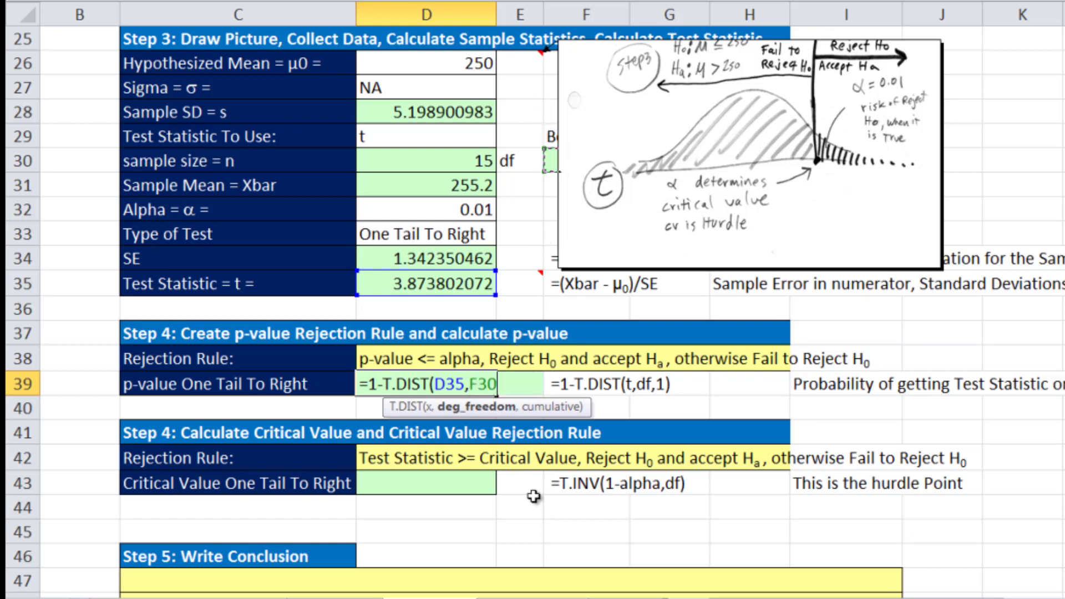
text(,)
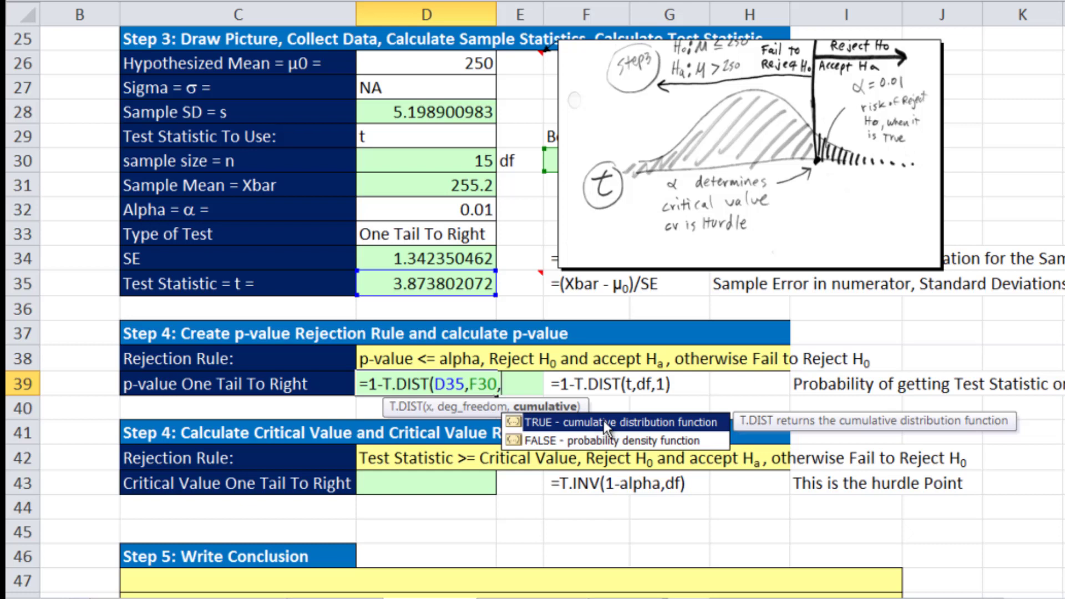
text(1))
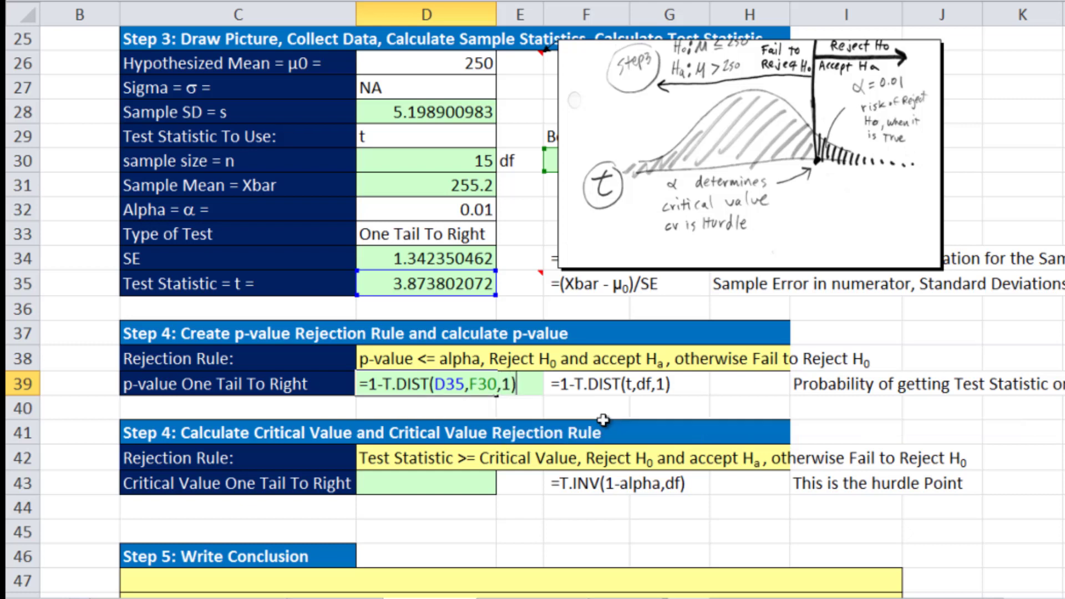
key(ctrl+Return)
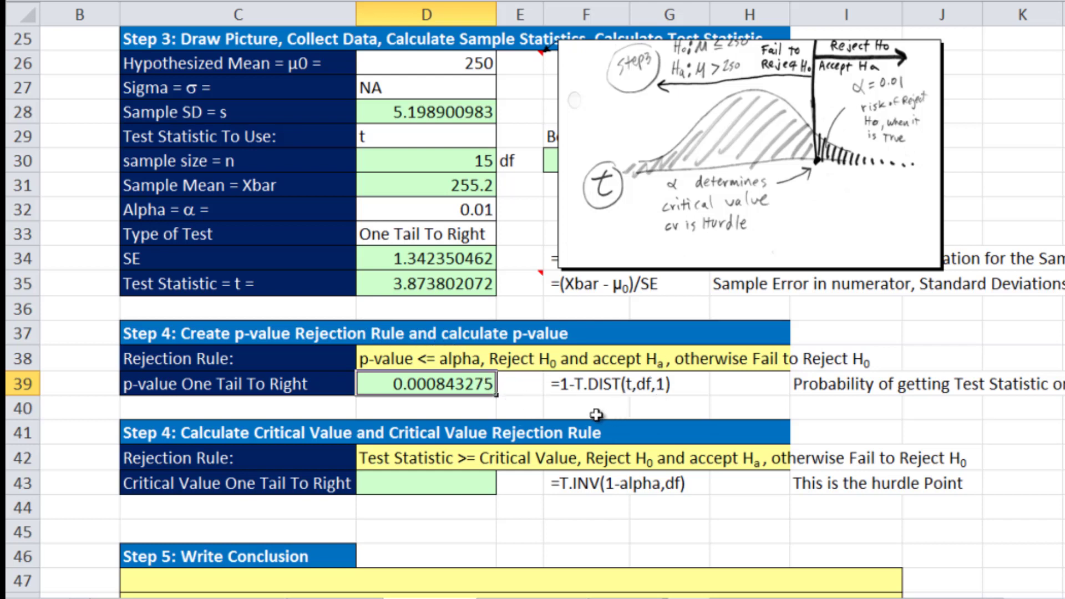
Calculate the one-tail-to-right critical value in D43 from alpha and the degrees of freedom, =T.INV(1-D32,F30).
click(424, 483)
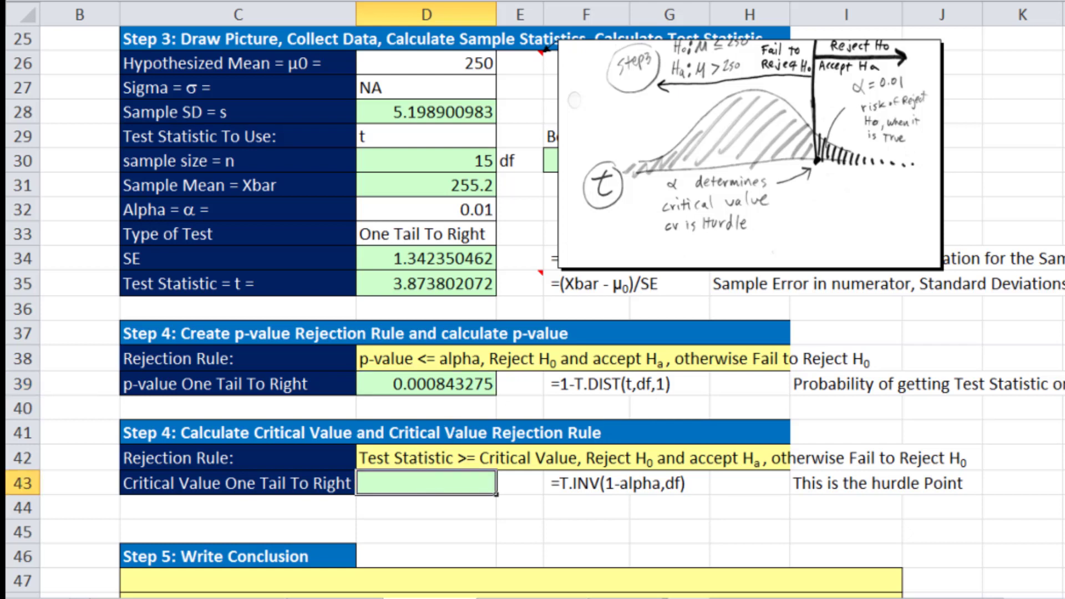
text(=)
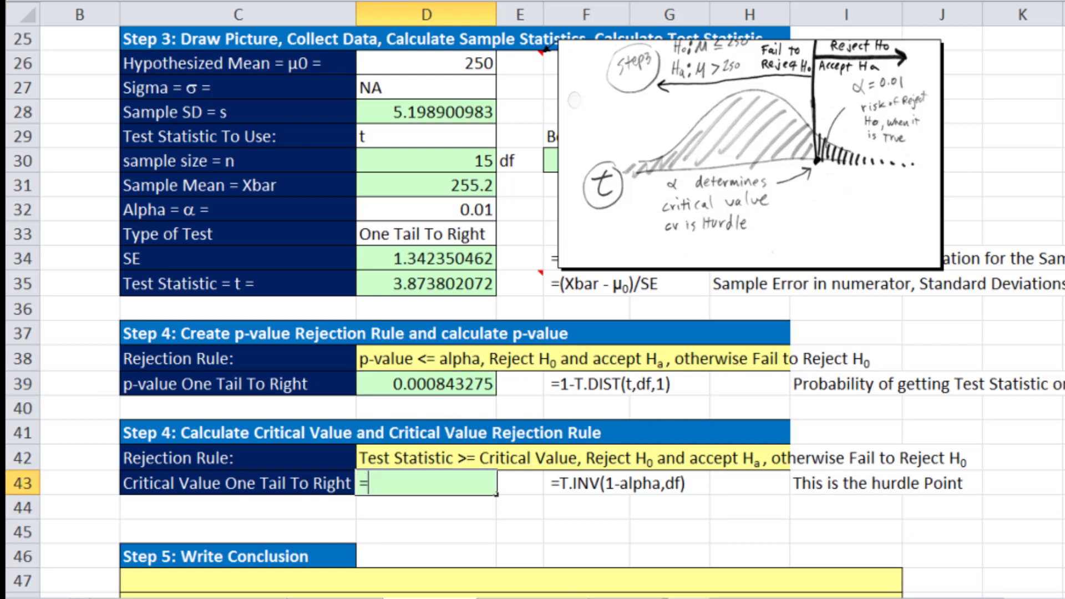
text(t)
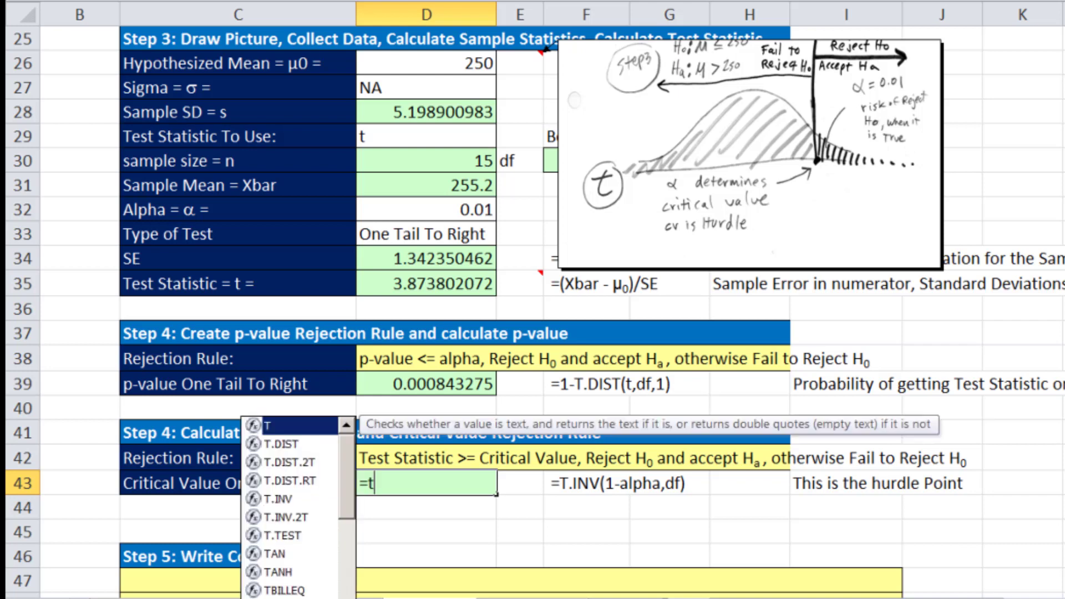
text(.)
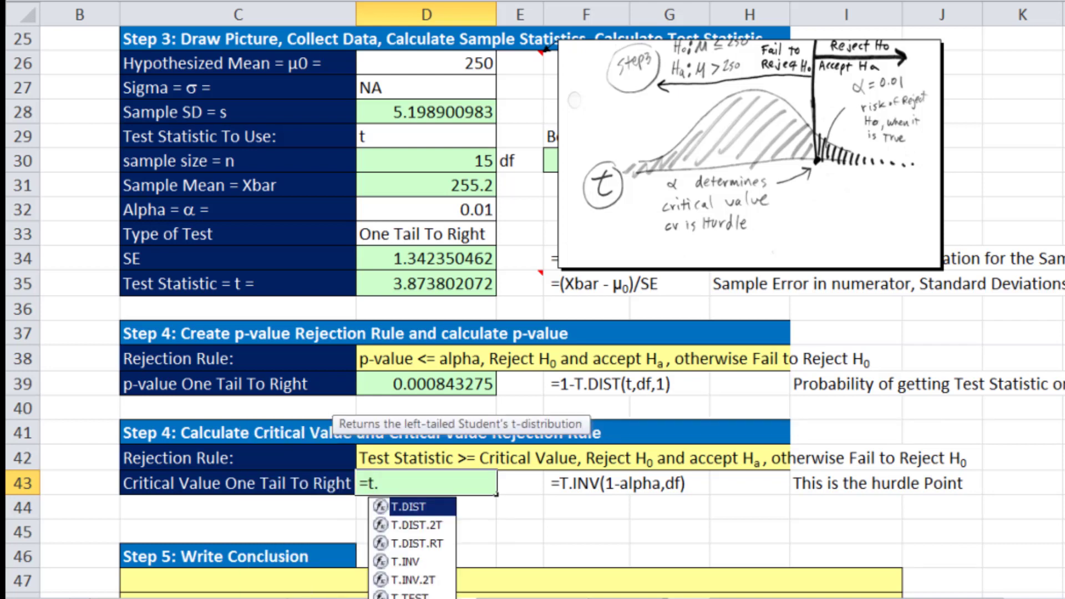
text(i)
key(Tab)
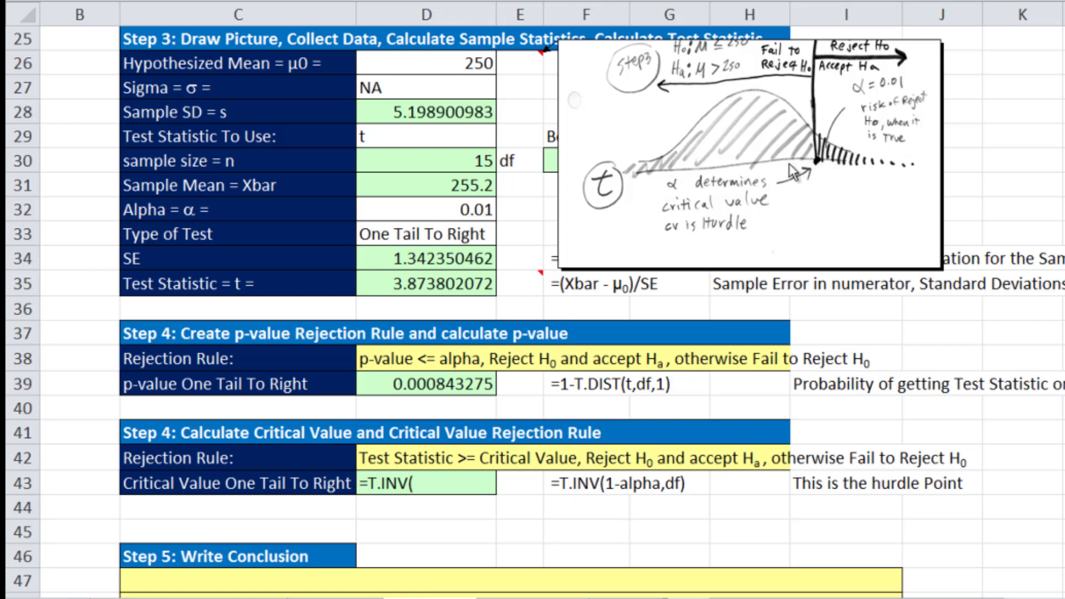
click(441, 488)
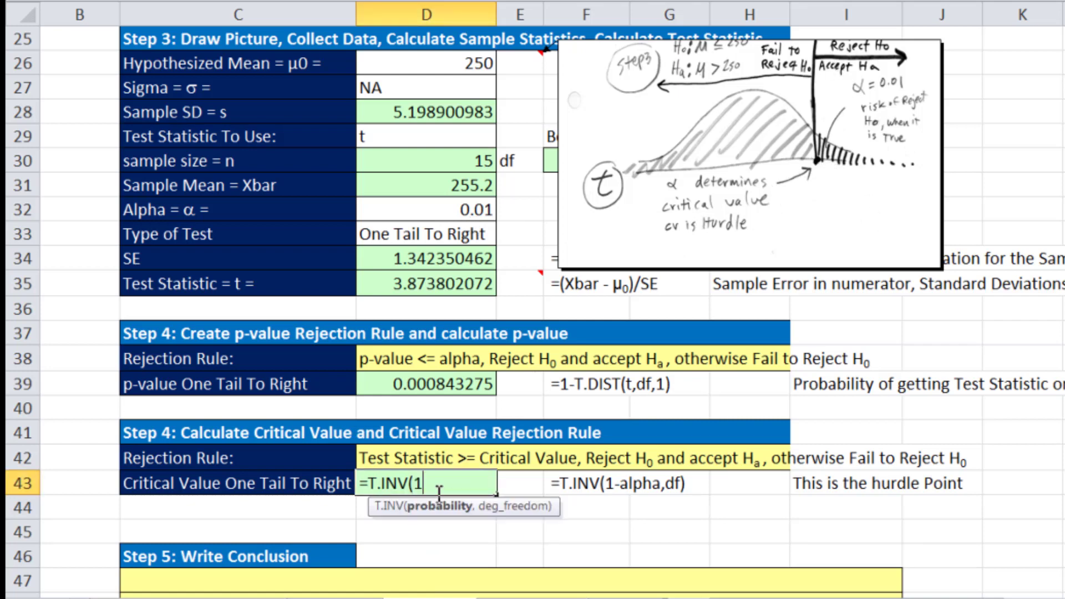
text(1-)
click(478, 211)
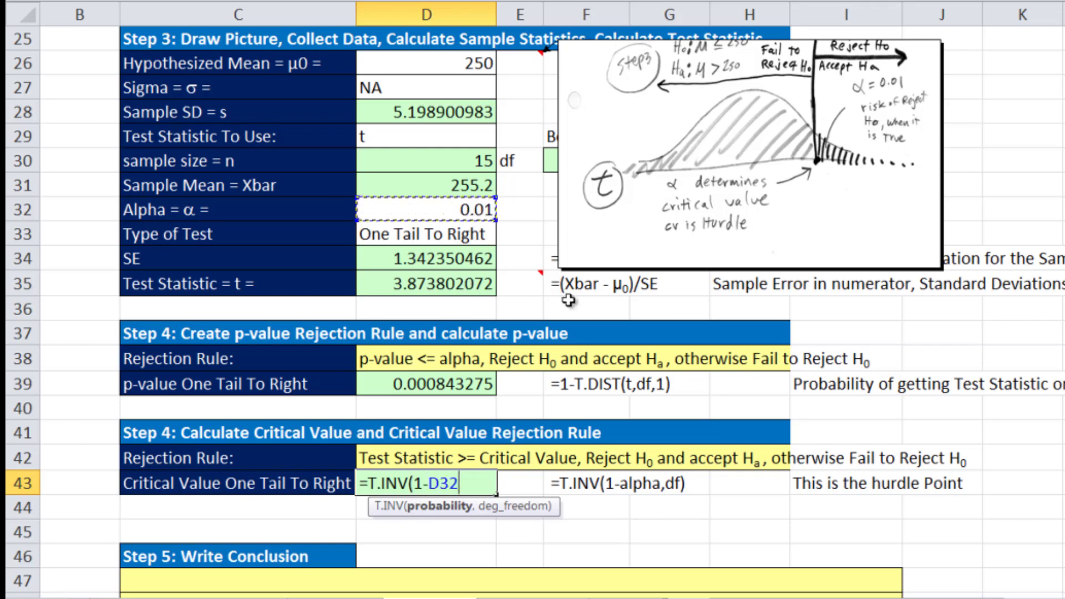
text(,)
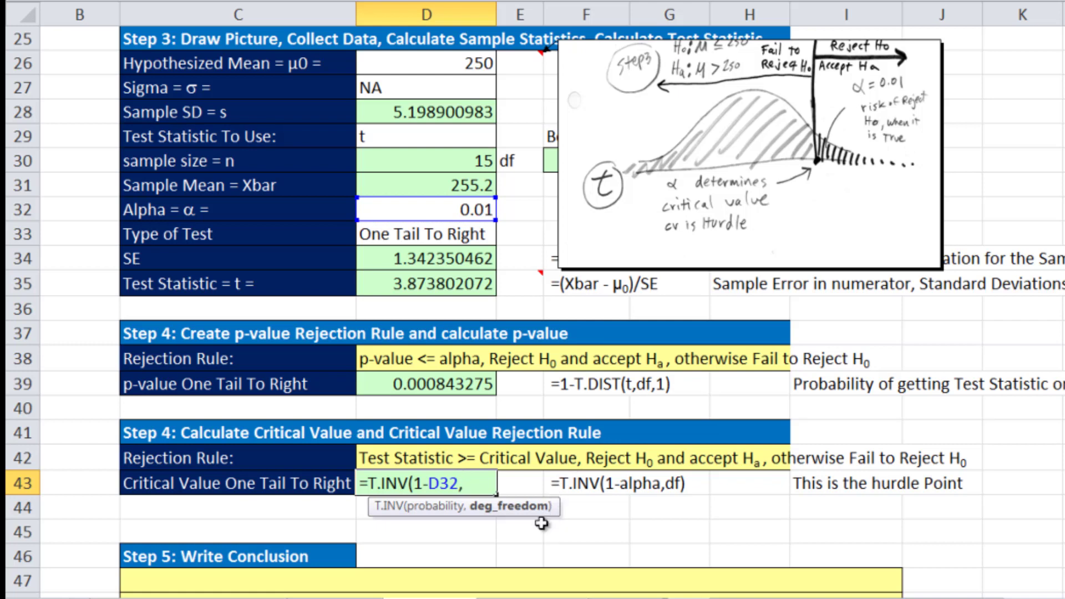
click(550, 163)
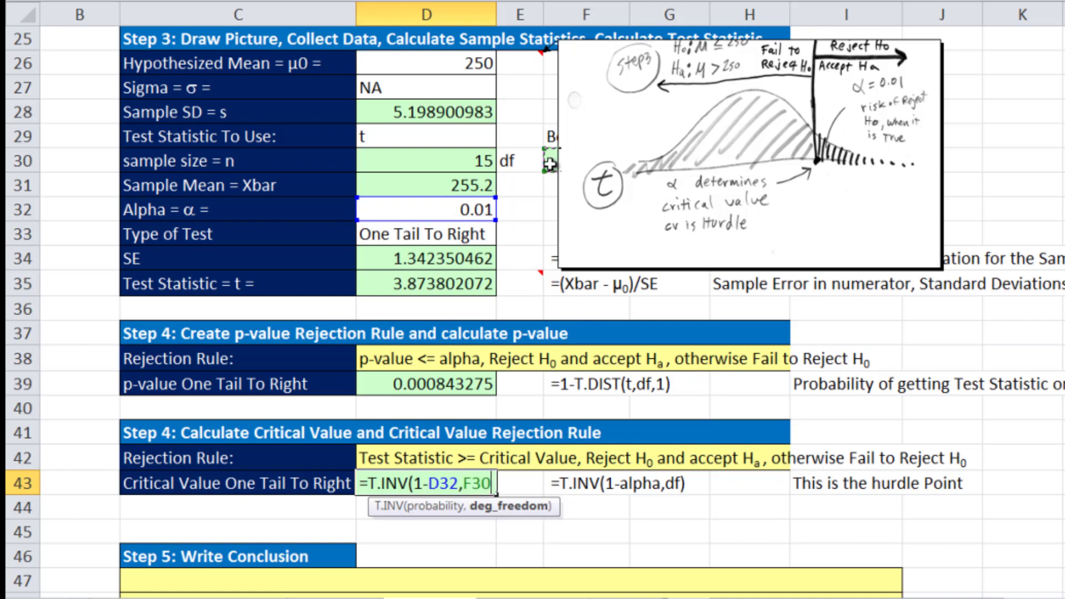
text())
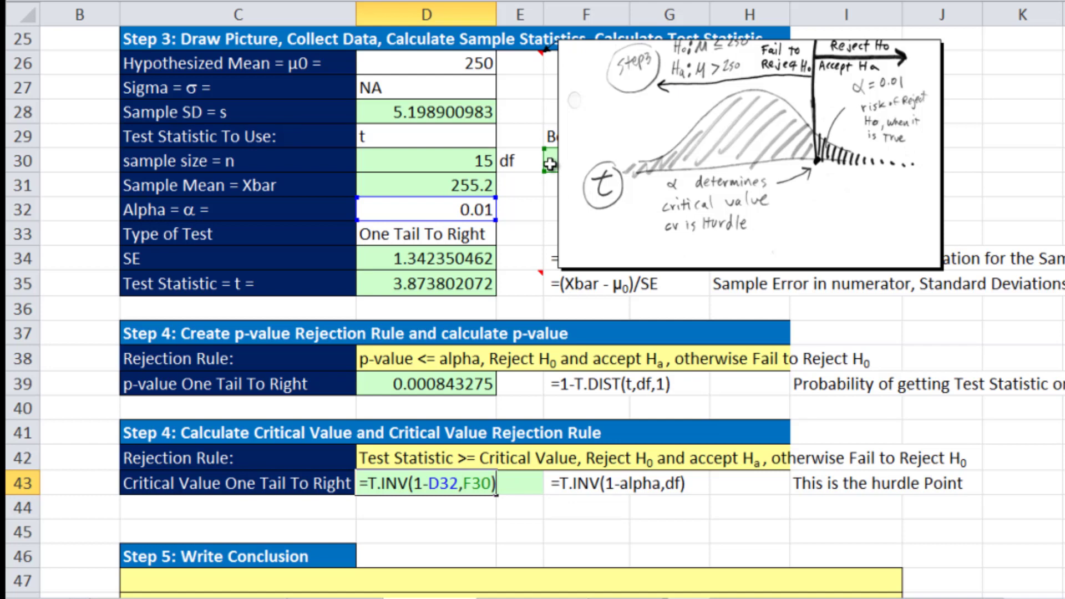
key(ctrl+Return)
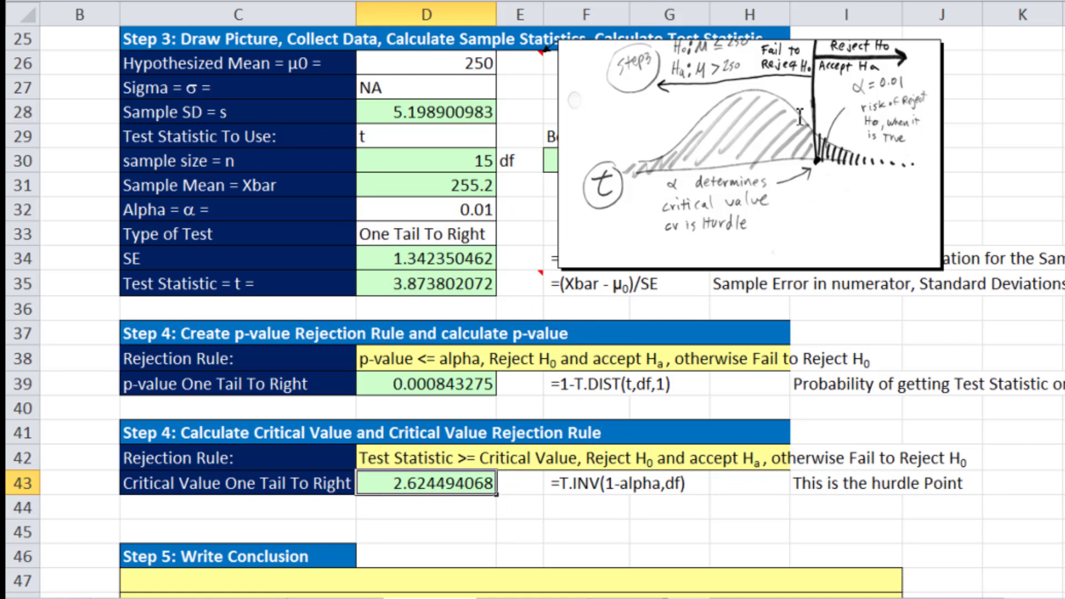
Show the comment on E35 containing the Step 4 drawing of the p-value and critical value.
mouse_move(519, 284)
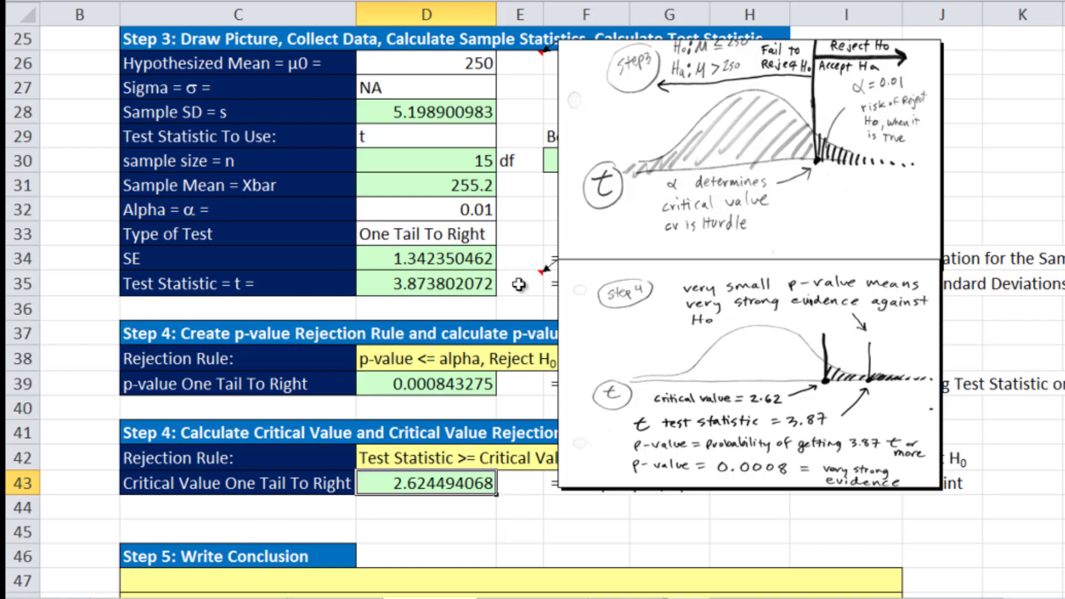
right_click(527, 285)
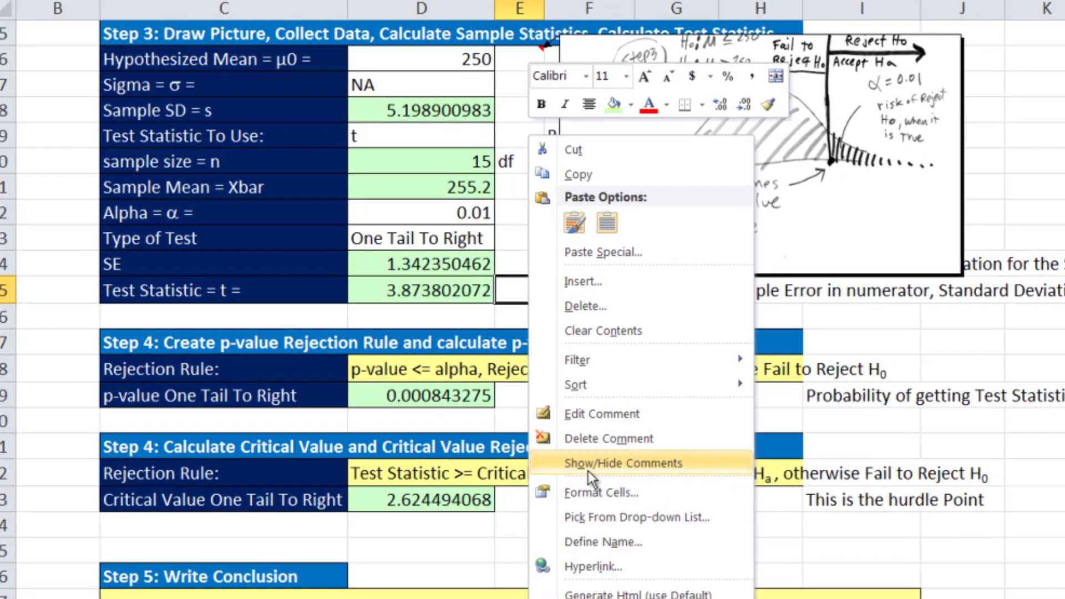
click(616, 448)
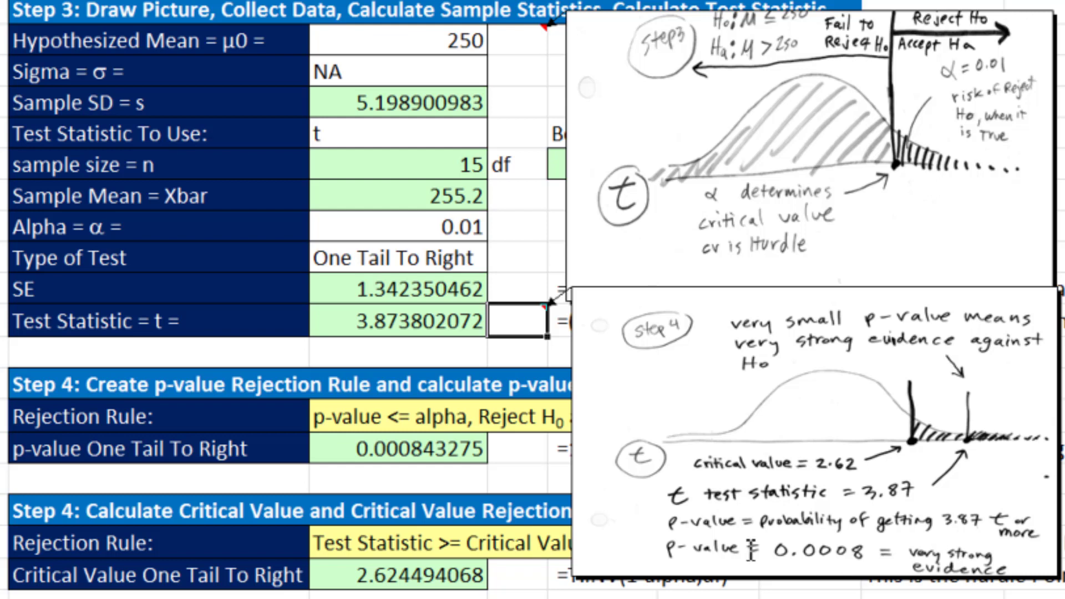
Enter a period in each helper cell from B47 to B50 to reveal the first Step 5 conclusion statements.
scroll(155, 423, down, 3)
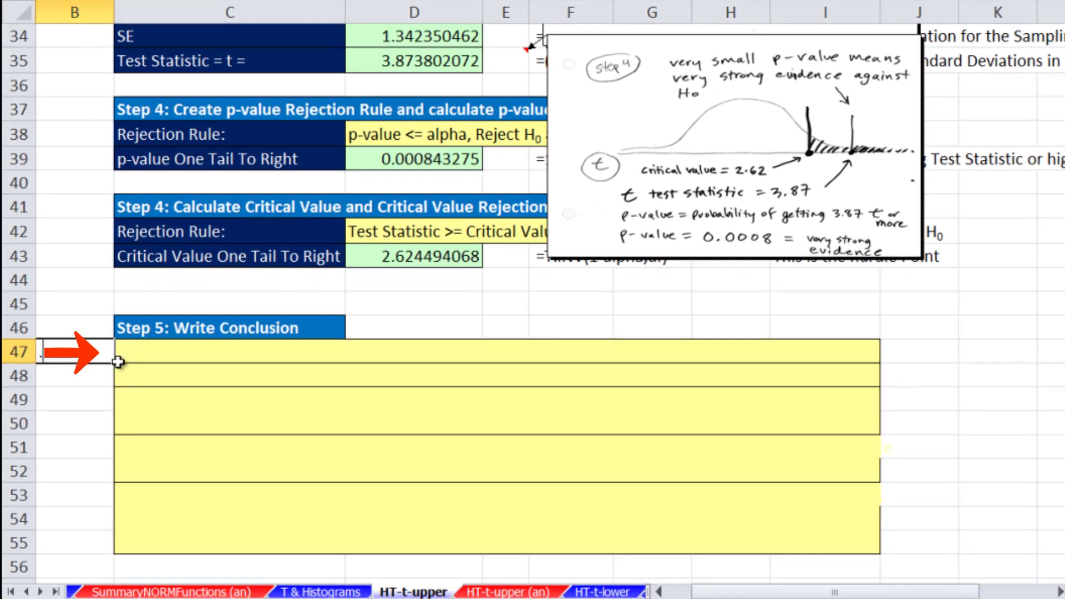
key(Down)
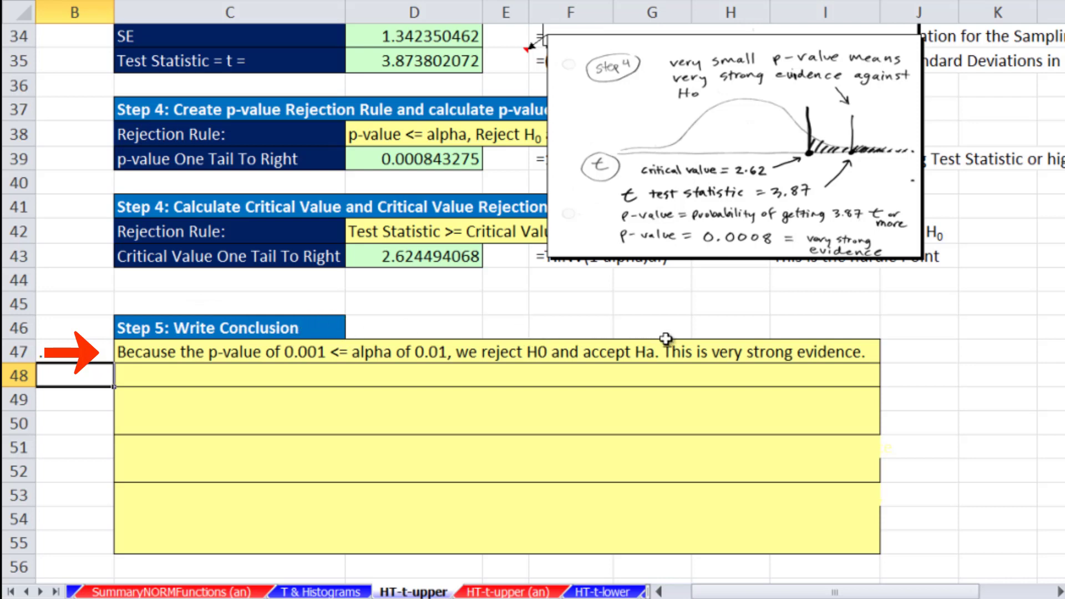
text(.)
key(Return)
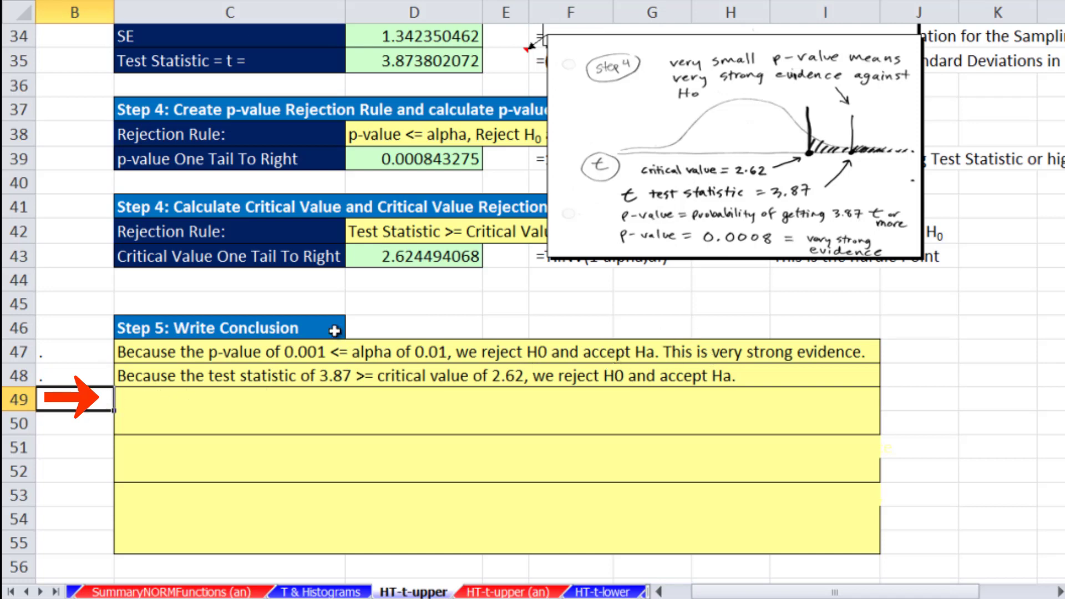
text(.)
key(Return)
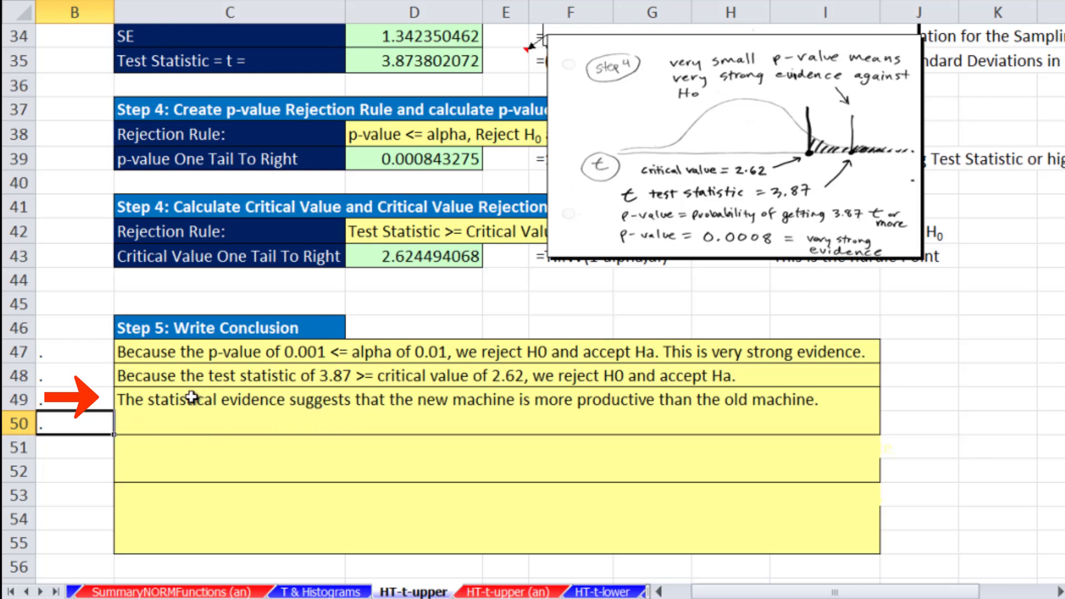
Insert "very strongly" before "suggests" in the C49 conclusion, and reveal the alpha of 0.01 conclusion statement from helper cell B51.
double_click(298, 399)
text(very strongly)
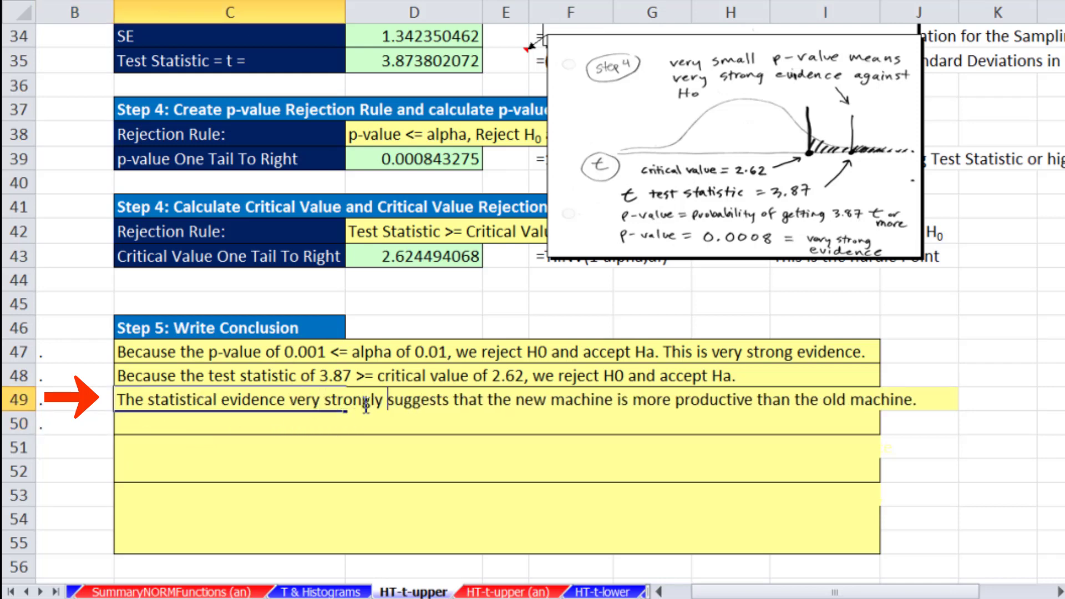
key(Return)
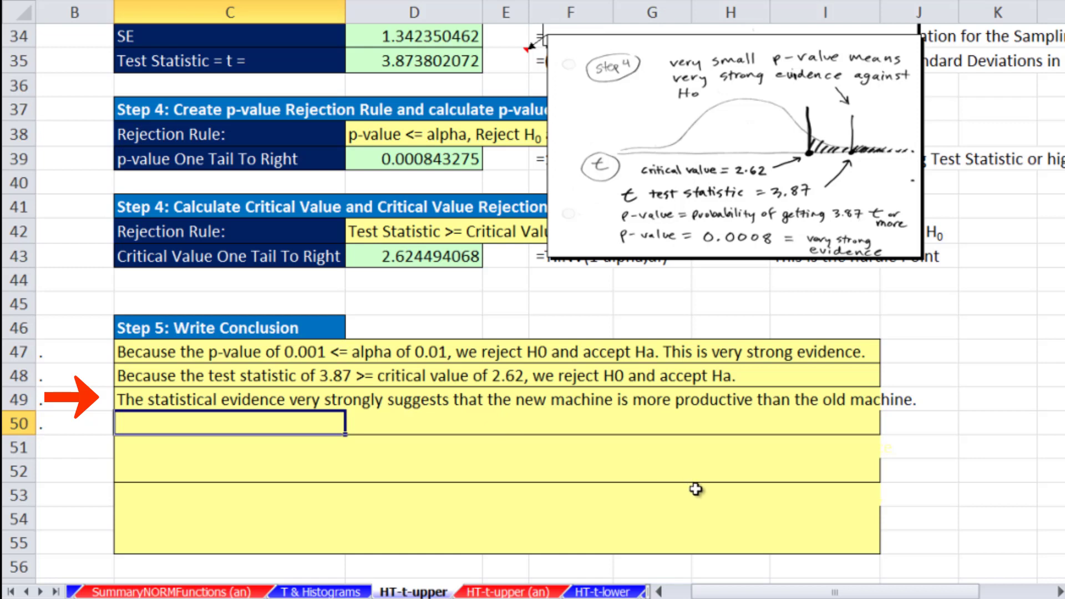
click(83, 449)
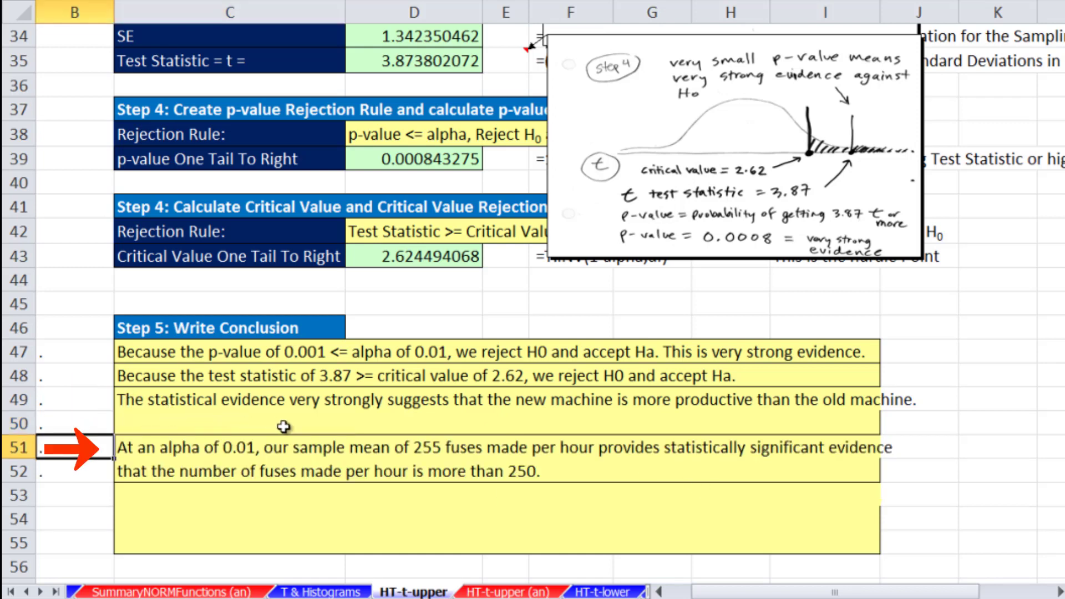